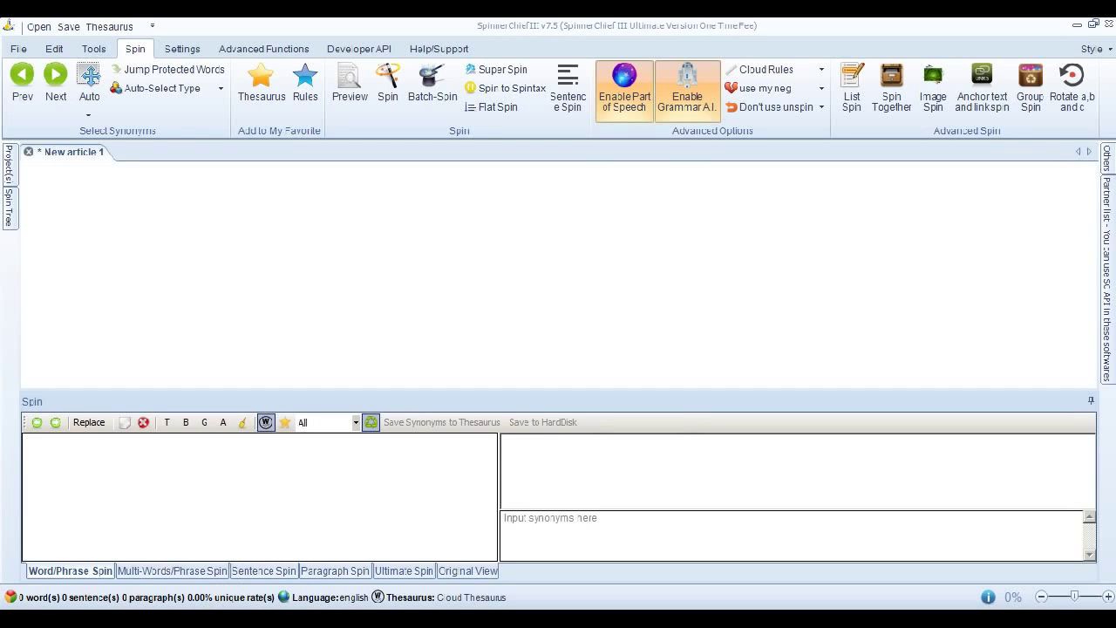
Paste the full text of article 4.txt from Notepad into the empty New article 1
key("alt+Tab")
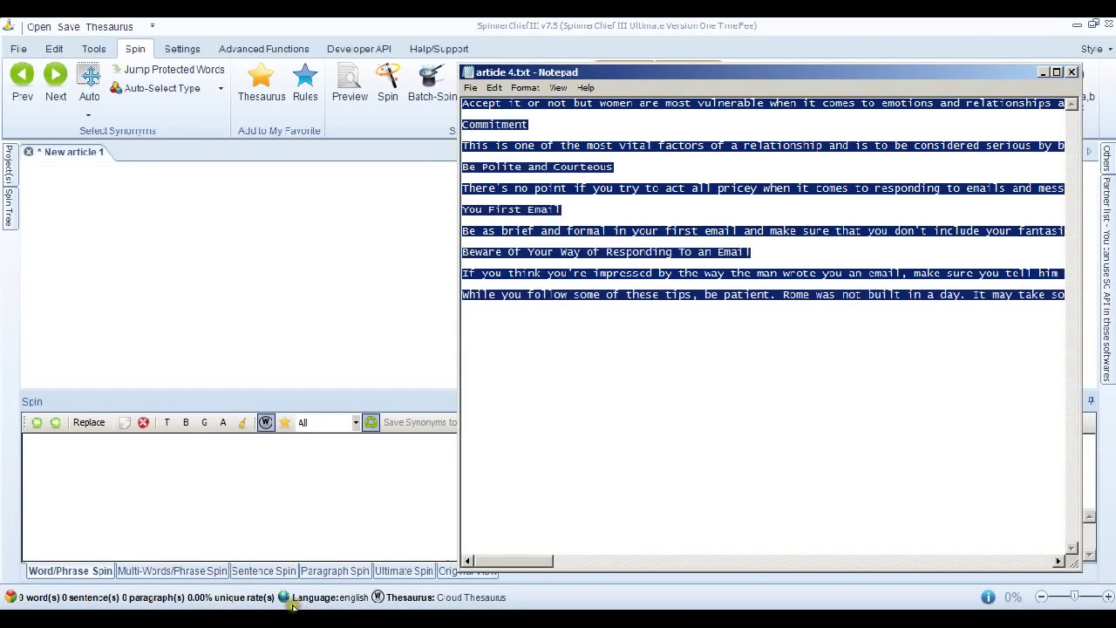
left_click(224, 250)
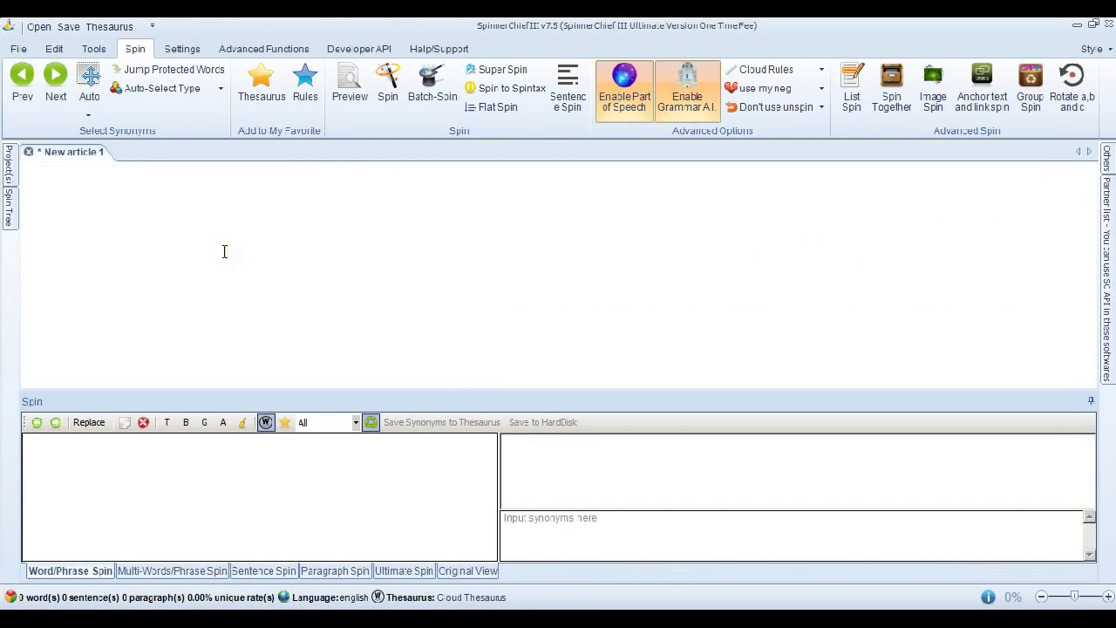
key("ctrl+v")
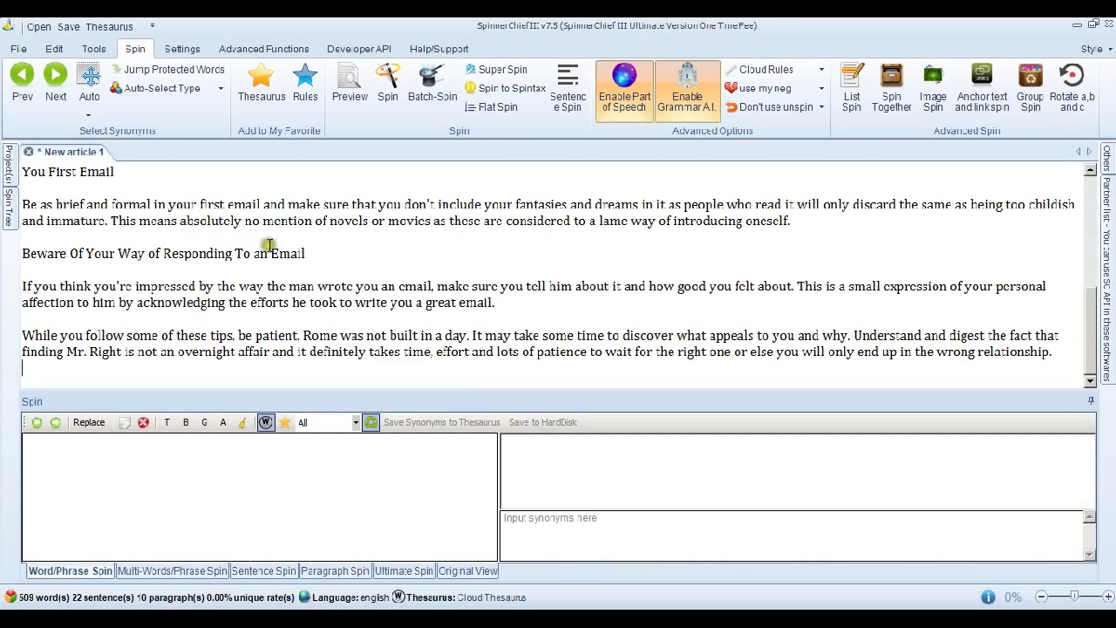
scroll(349, 218, "down", 1)
Generate one article from the unspun relationship text and check it for duplicate content with Copyscape
left_click(389, 92)
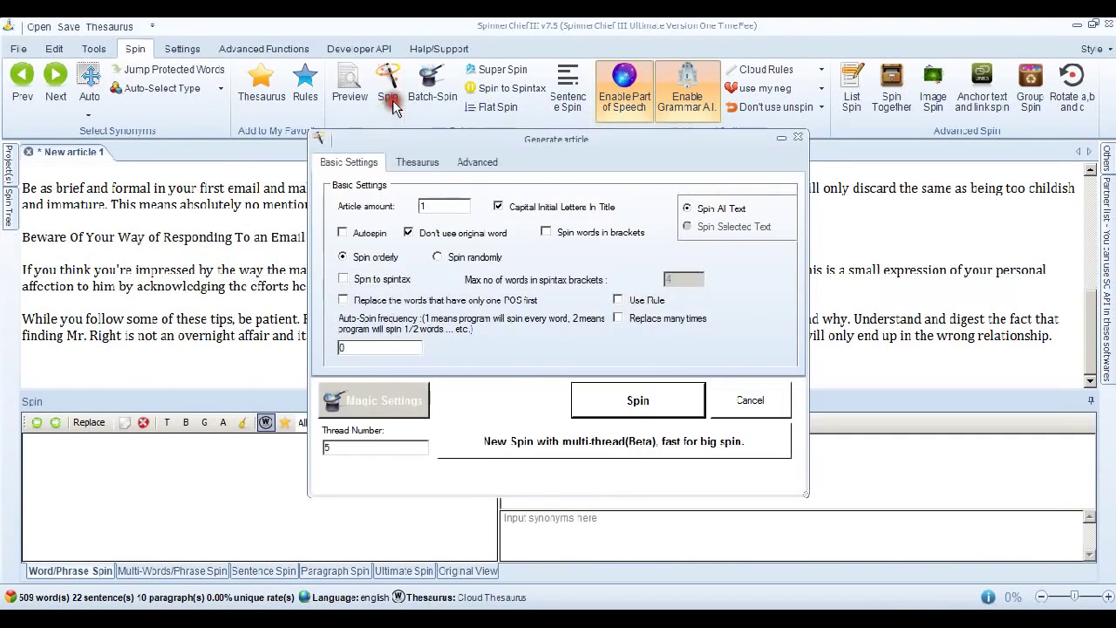
left_click(631, 406)
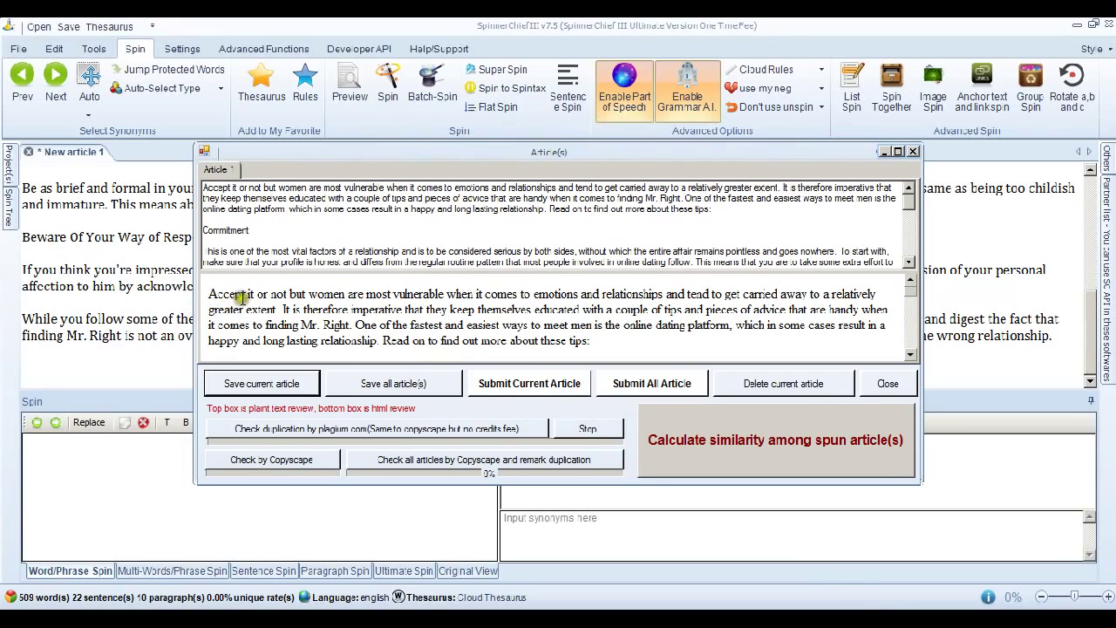
left_click(301, 463)
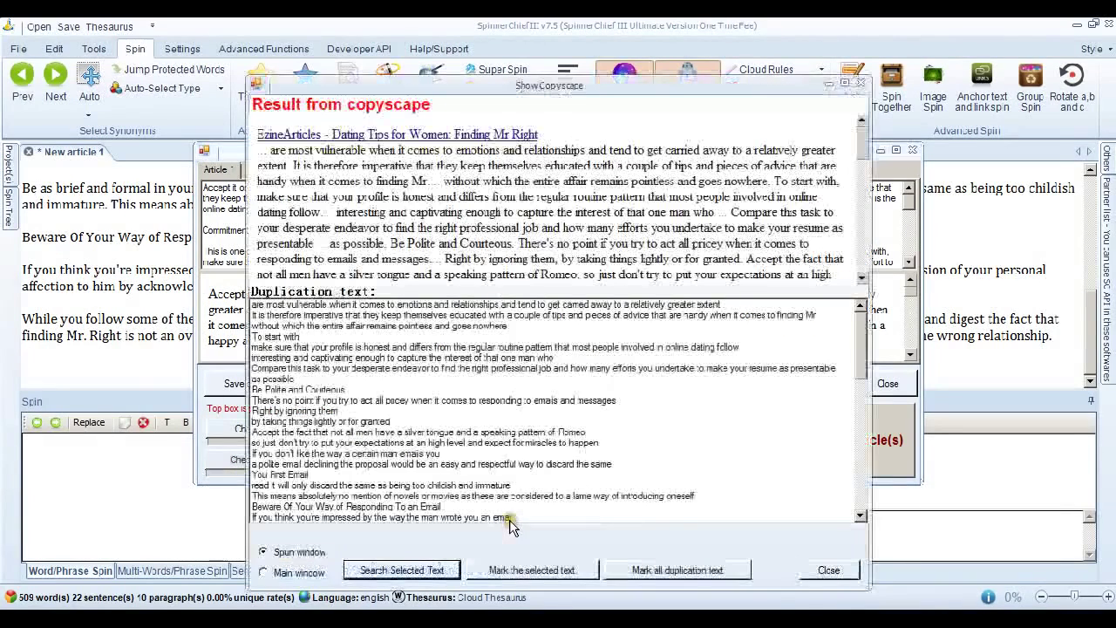
left_click(861, 150)
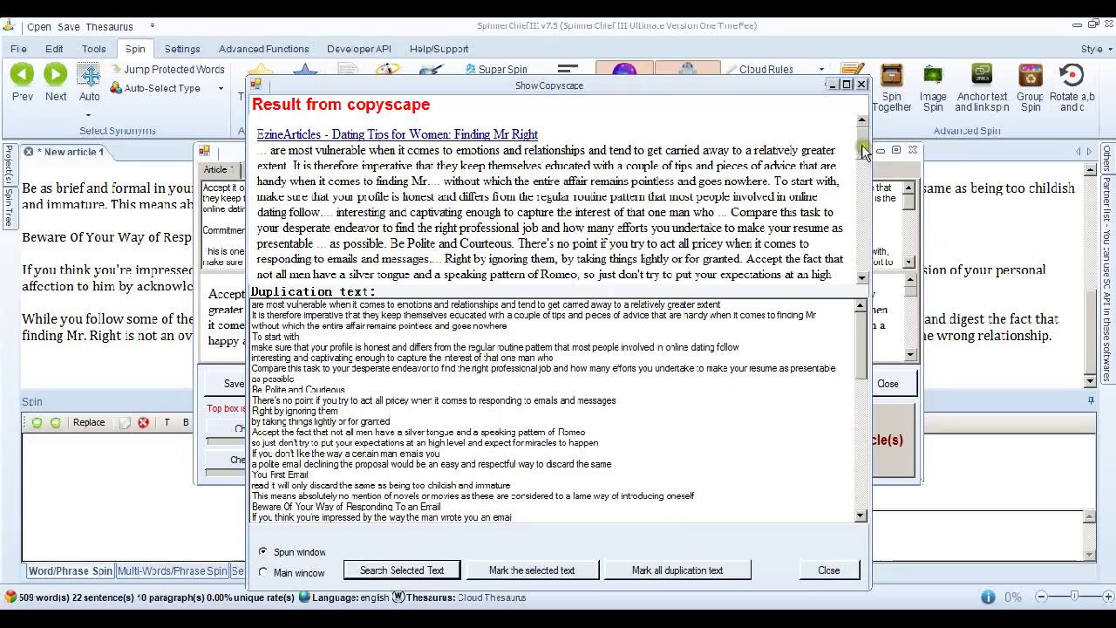
mouse_move(861, 150)
left_mouse_down()
mouse_move(861, 209)
mouse_move(862, 131)
left_mouse_up()
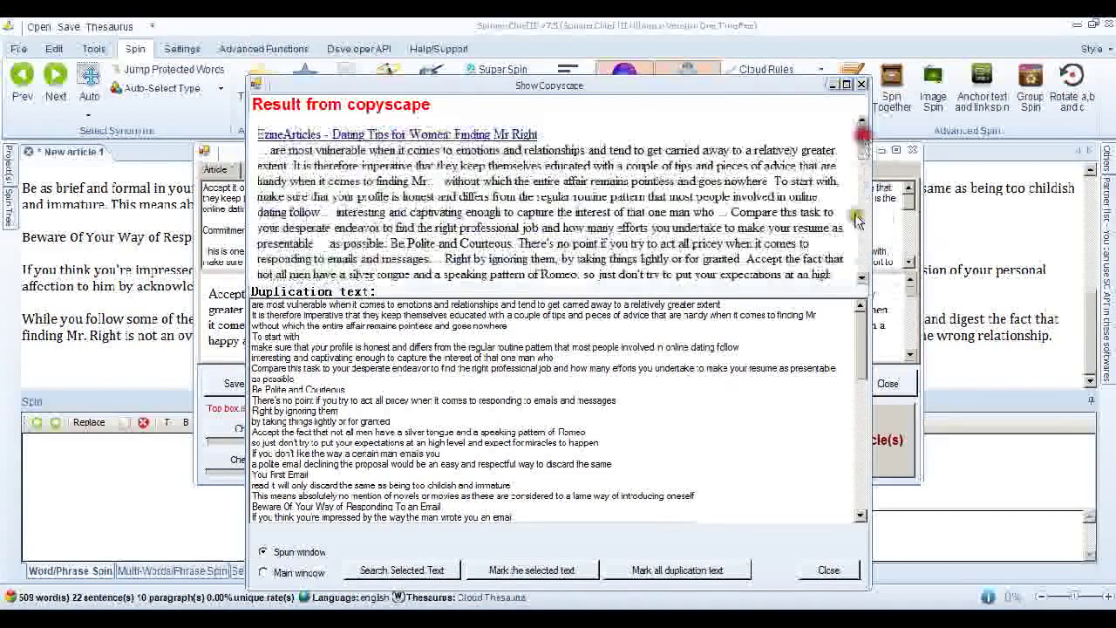
mouse_move(861, 321)
left_mouse_down()
mouse_move(861, 439)
mouse_move(863, 302)
left_mouse_up()
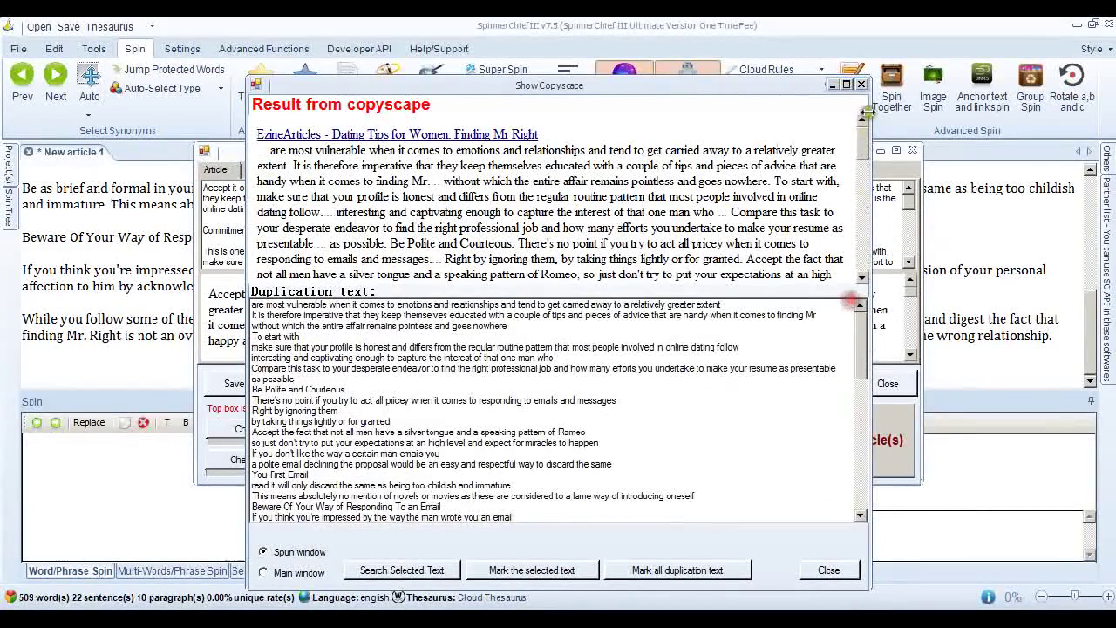
left_click(861, 87)
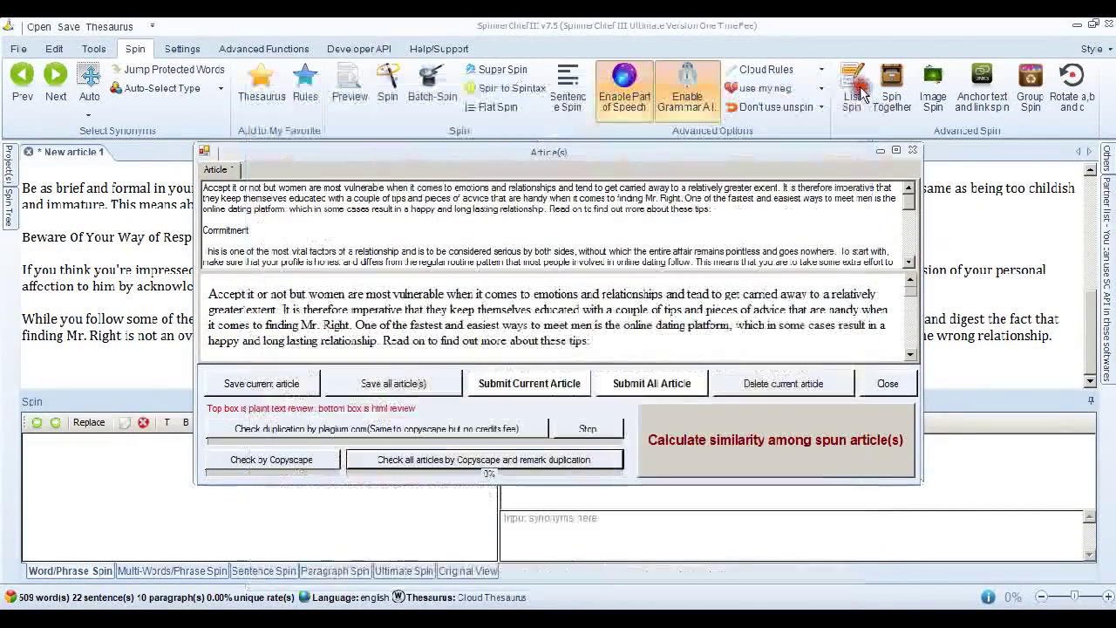
left_click(911, 152)
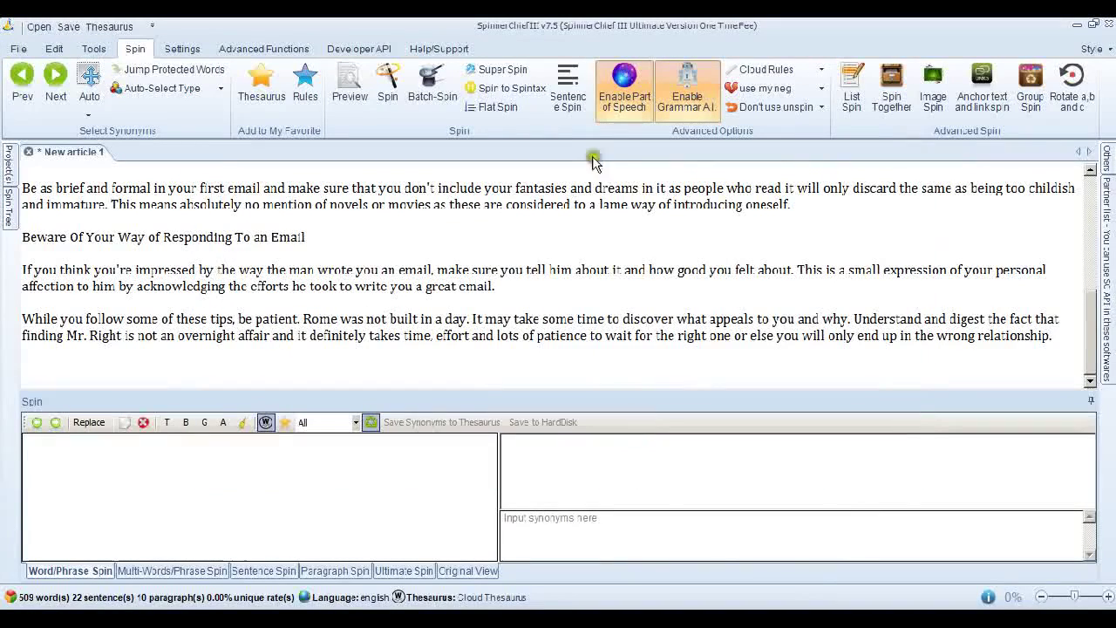
Super Spin the relationship article using "Spin to readable and unique" at the balanced setting
left_click(502, 69)
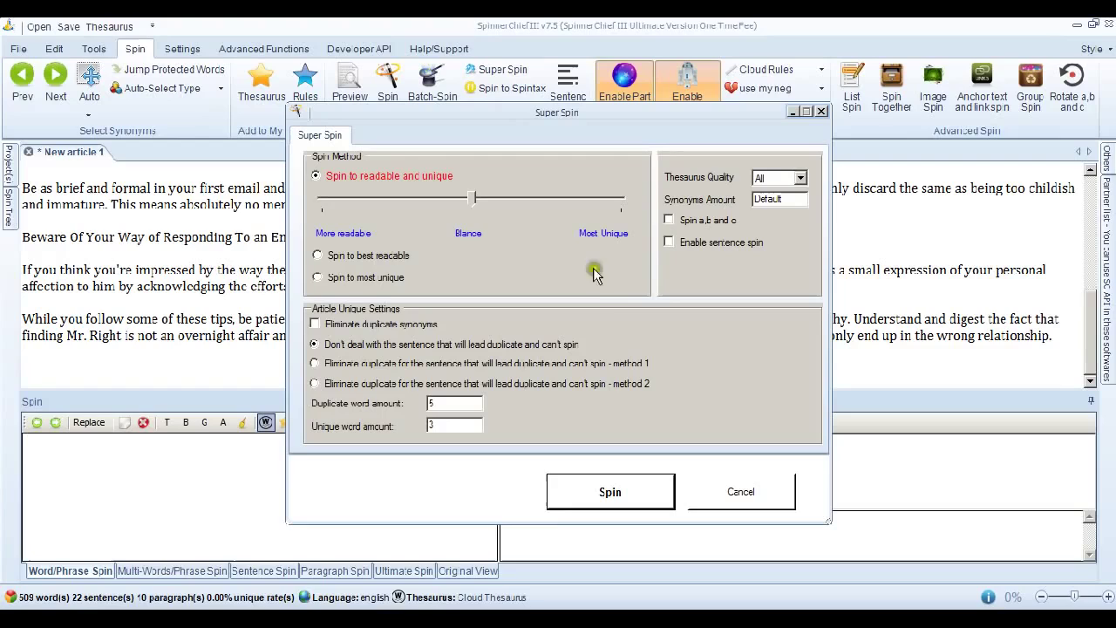
left_click(399, 214)
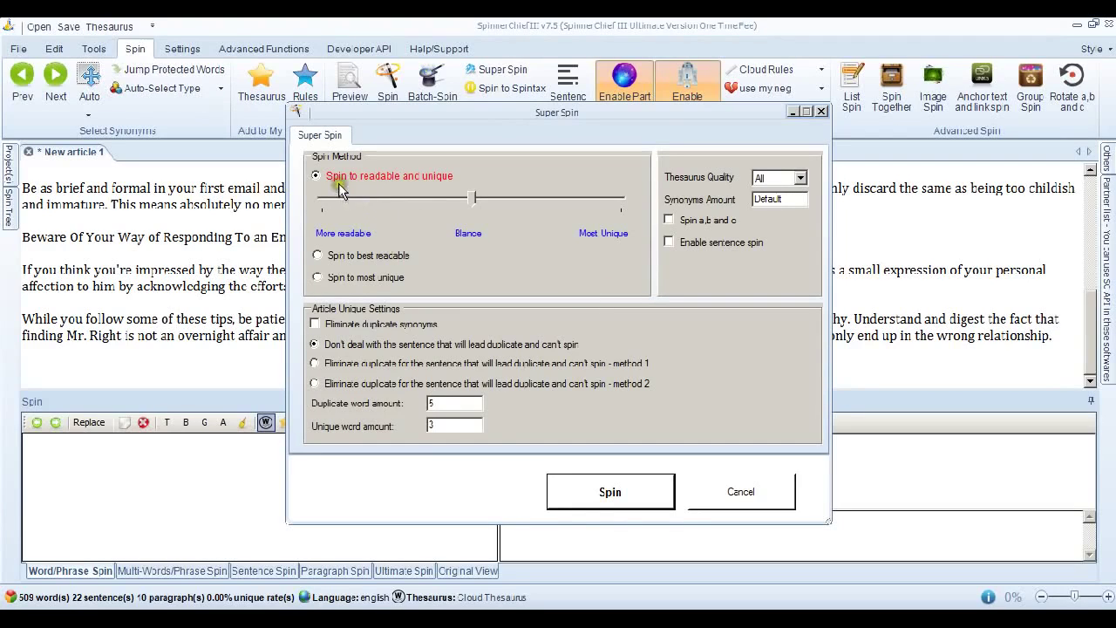
left_click(621, 494)
left_click(622, 494)
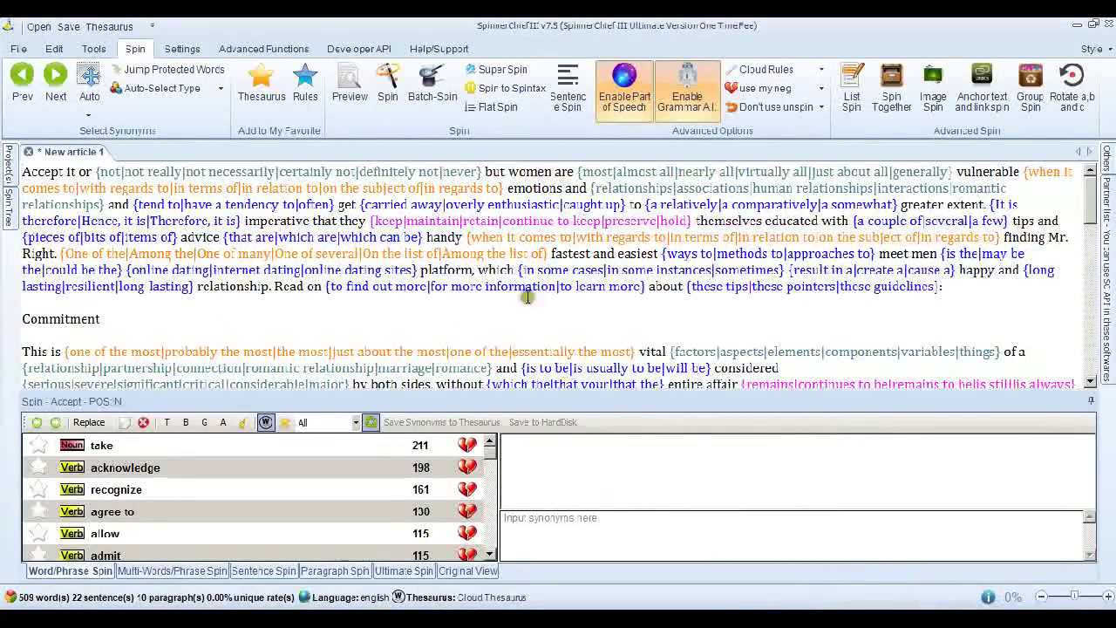
Generate one article from the Super Spun relationship text and run a Copyscape duplicate check on it
left_click(386, 96)
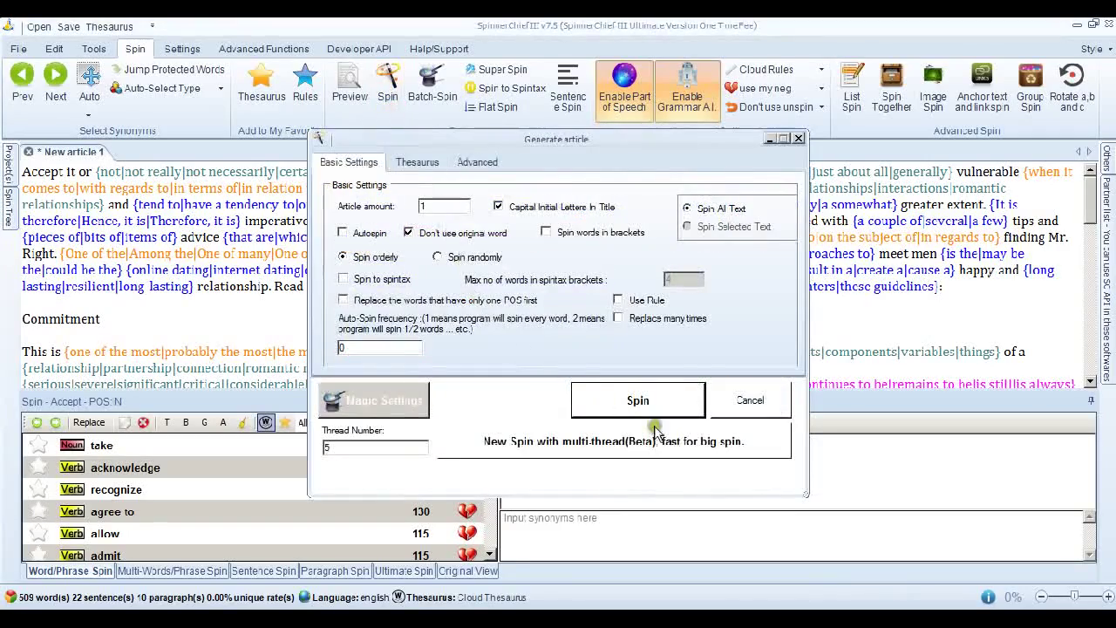
left_click(642, 399)
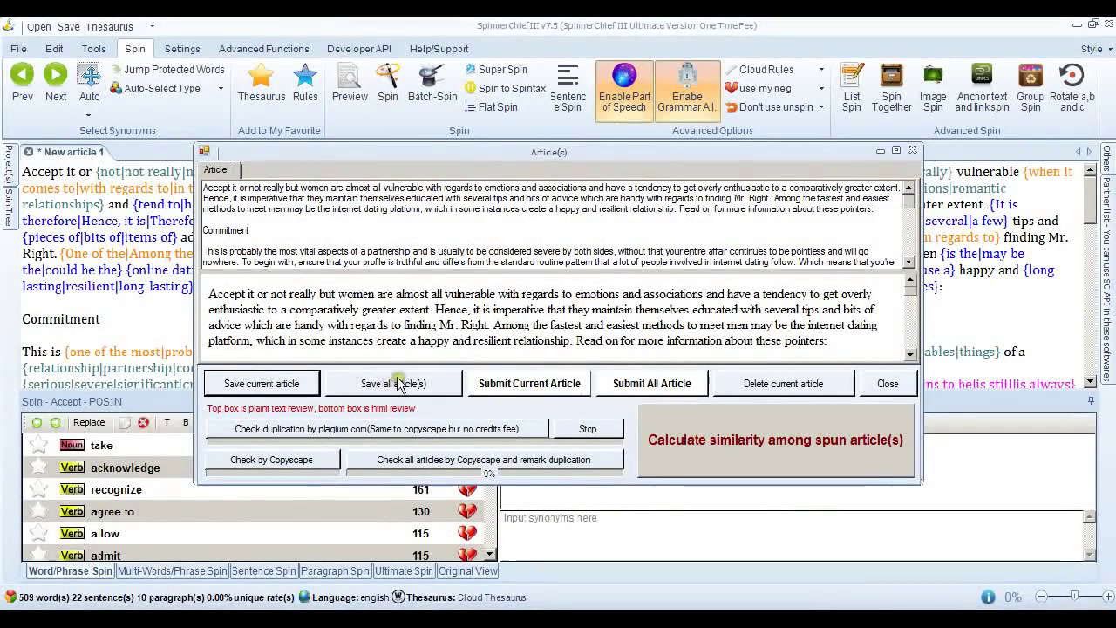
left_click(326, 460)
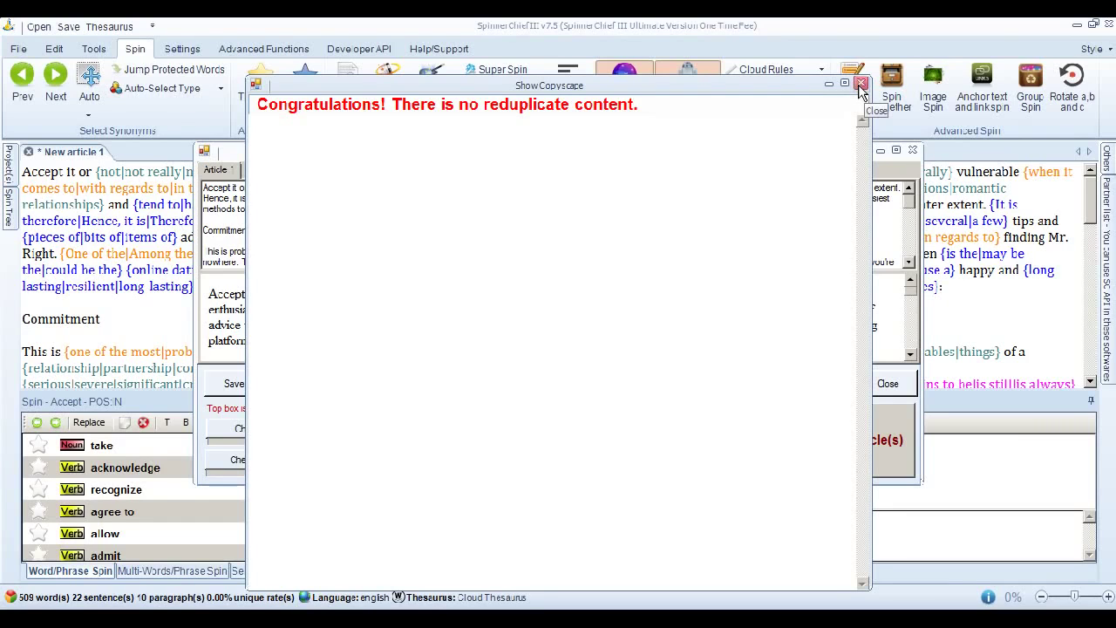
left_click(861, 85)
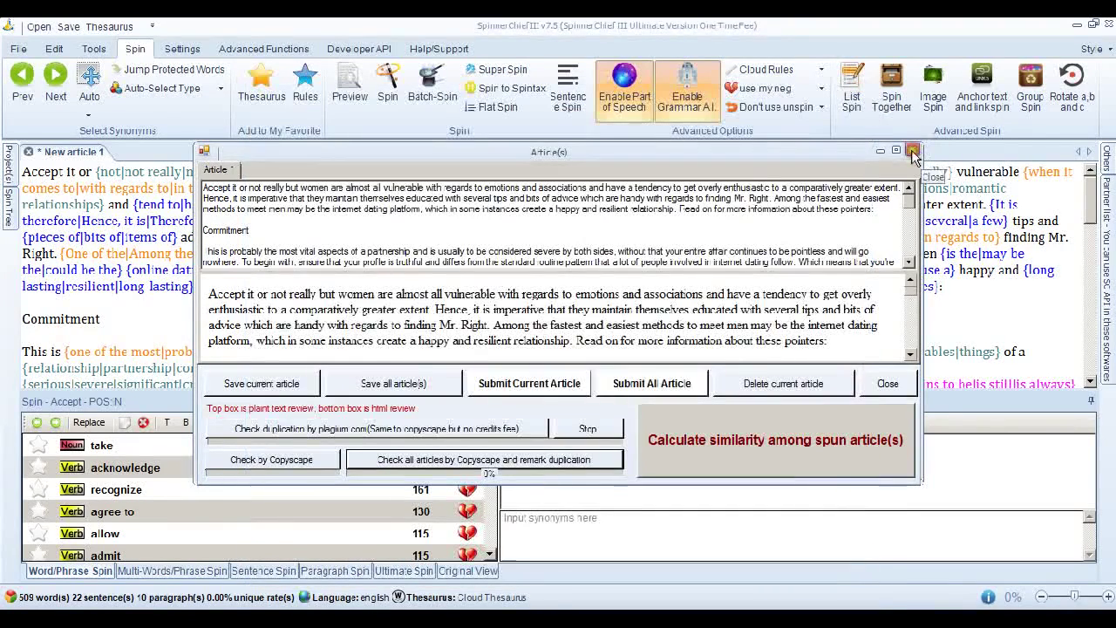
left_click(912, 150)
Replace the entire article text with the contents of article 10.txt from Notepad
left_click(729, 319)
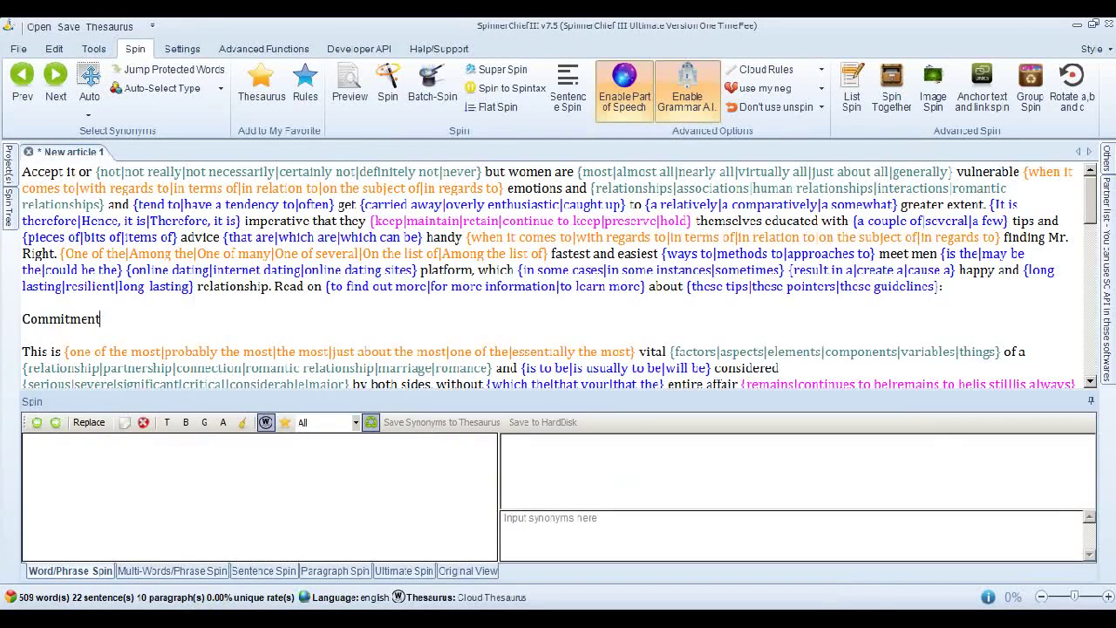
key("alt+Tab")
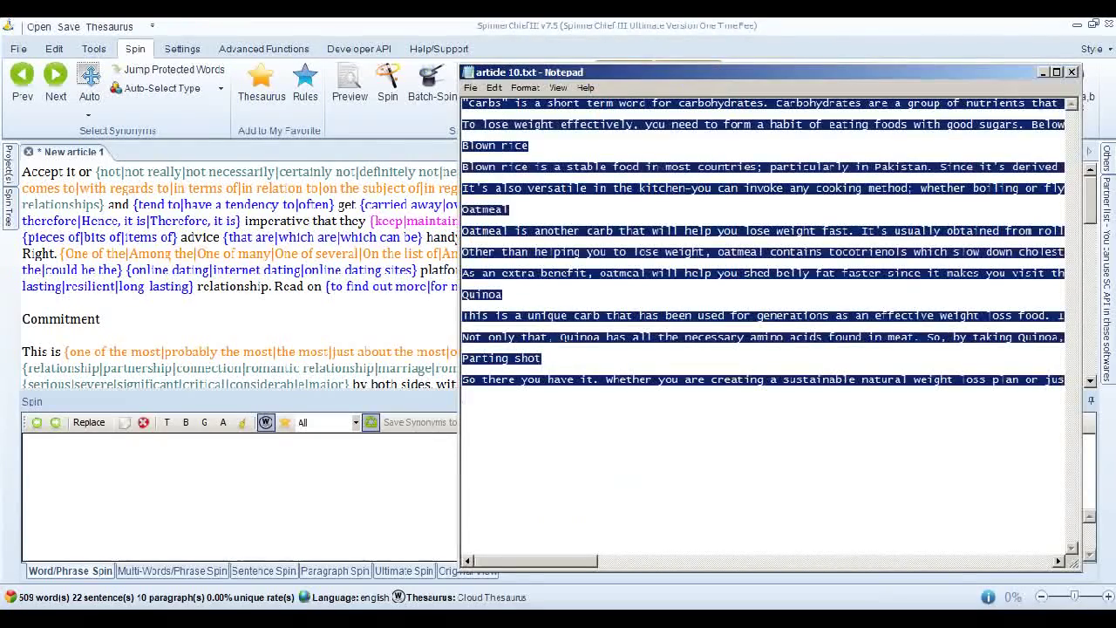
key("alt+Tab")
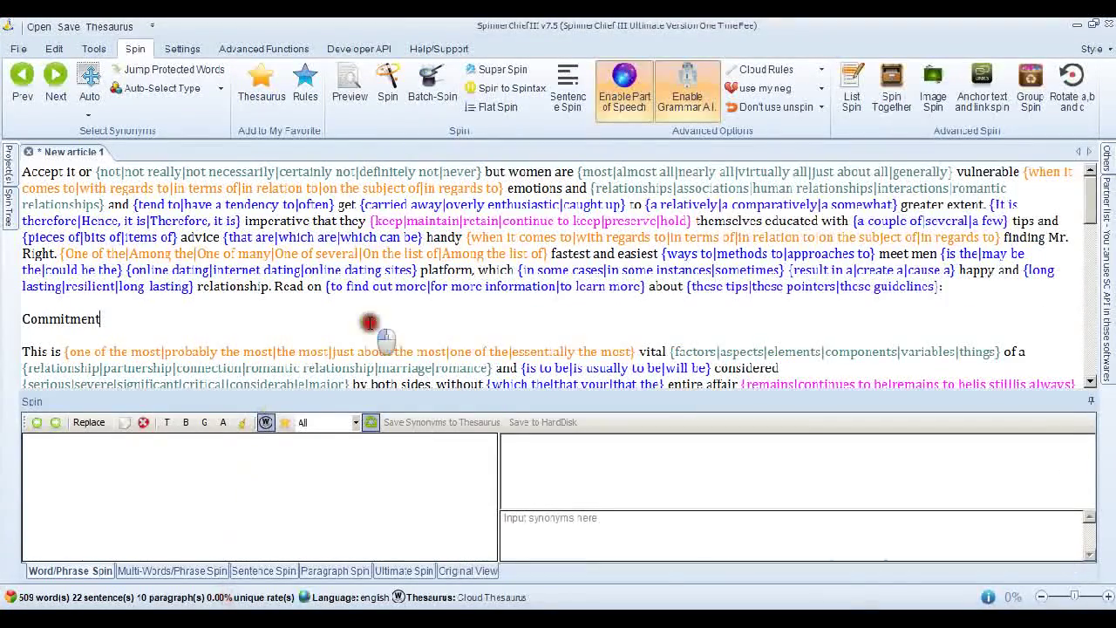
key("ctrl+a")
key("ctrl+v")
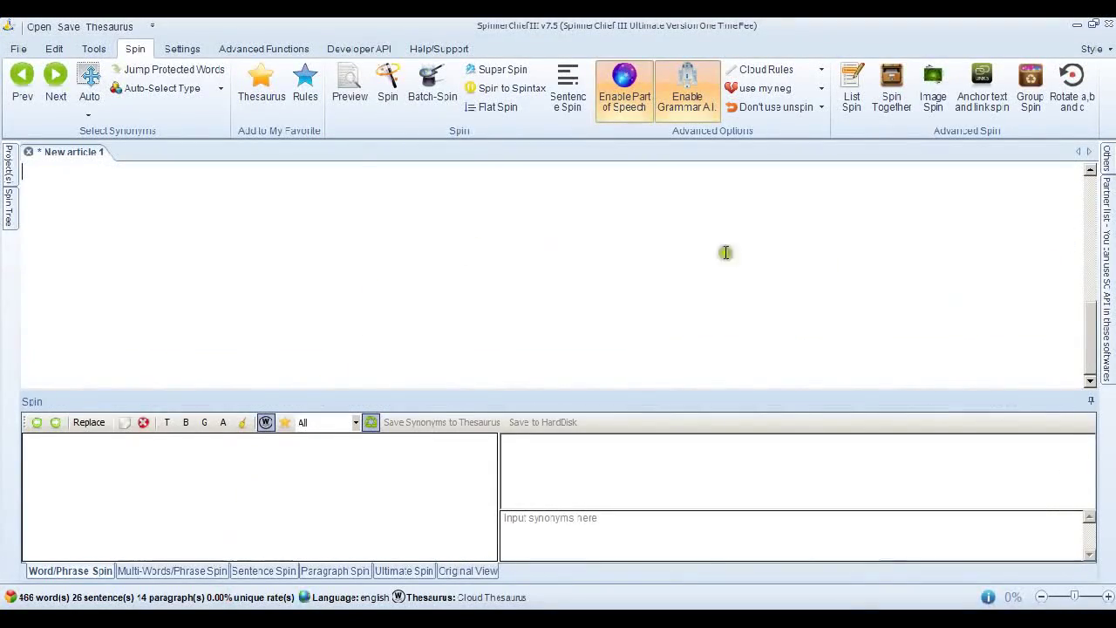
left_click_drag(1089, 340, 1088, 175)
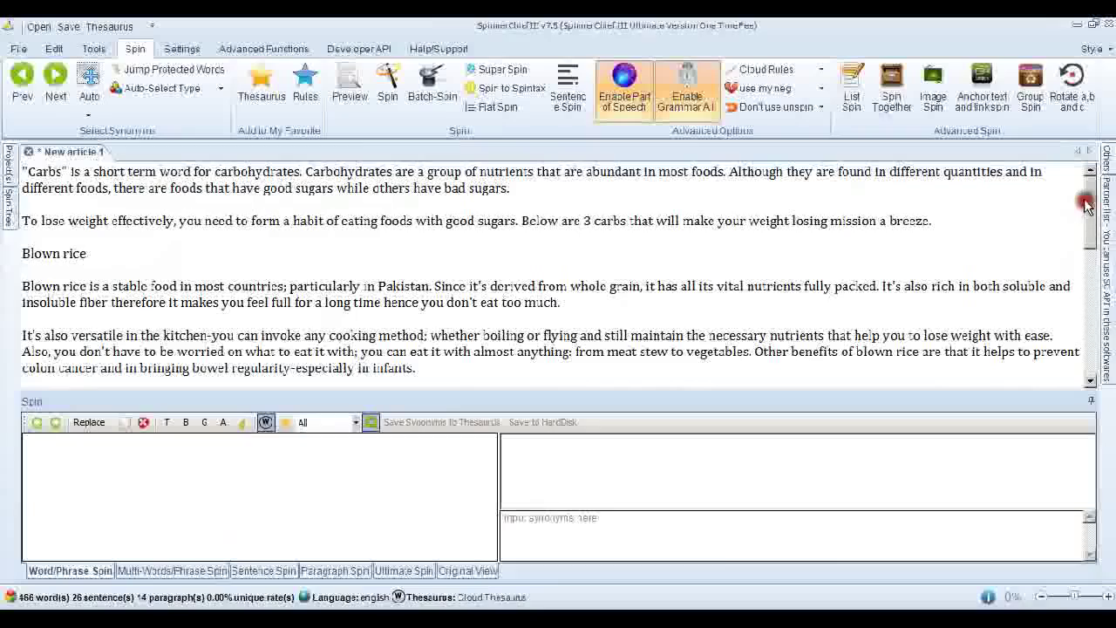
Super Spin the carbs article using "Spin to readable and unique" at the balanced setting
left_click(497, 69)
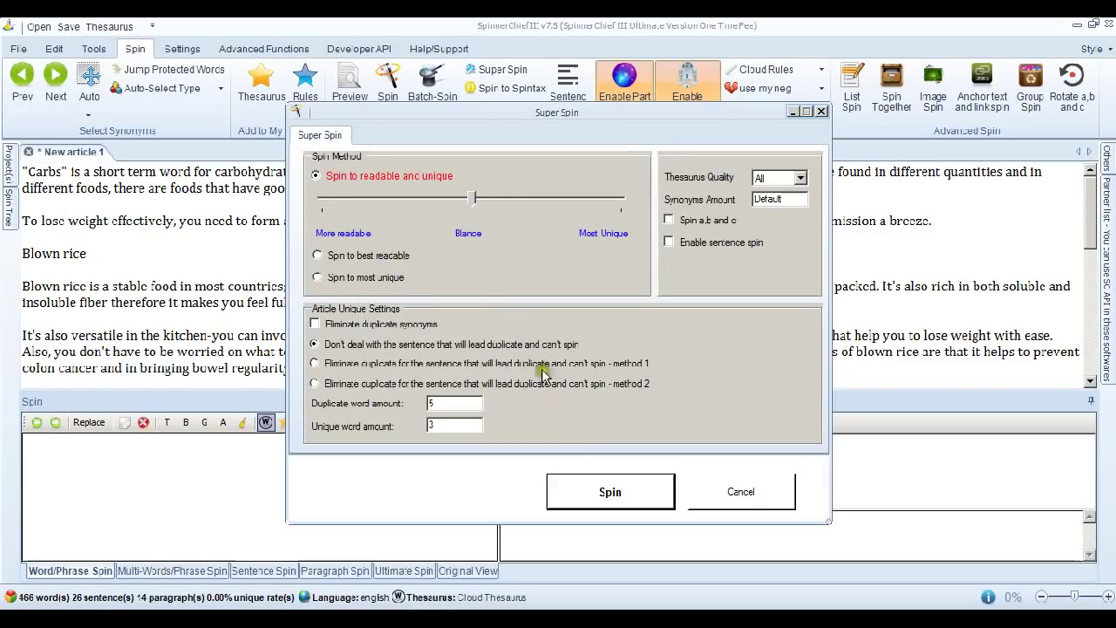
left_click(602, 493)
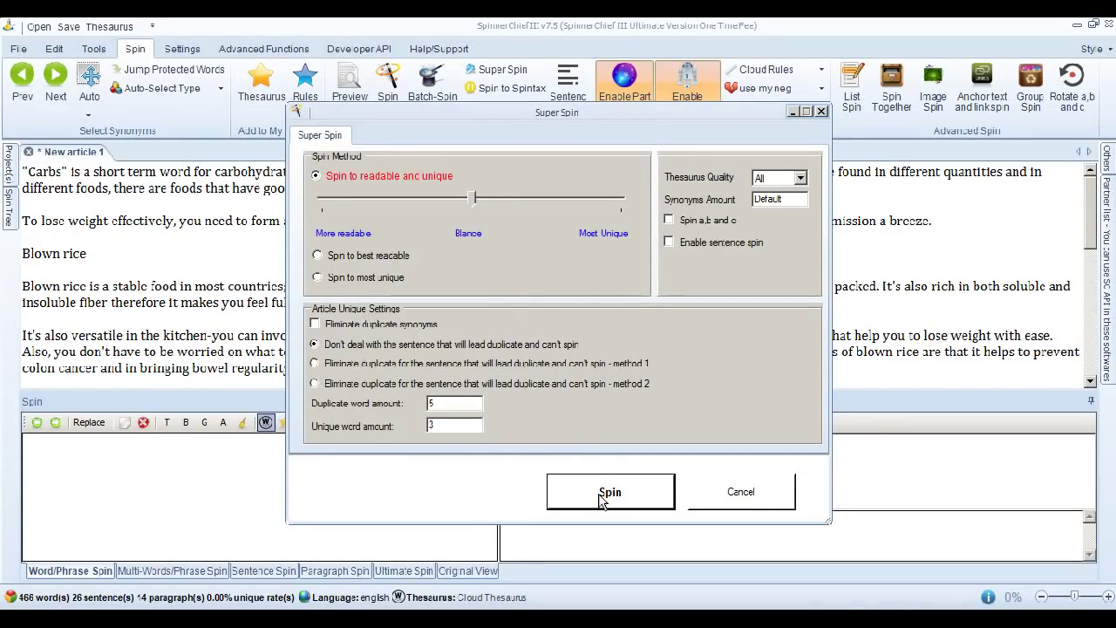
left_click(600, 494)
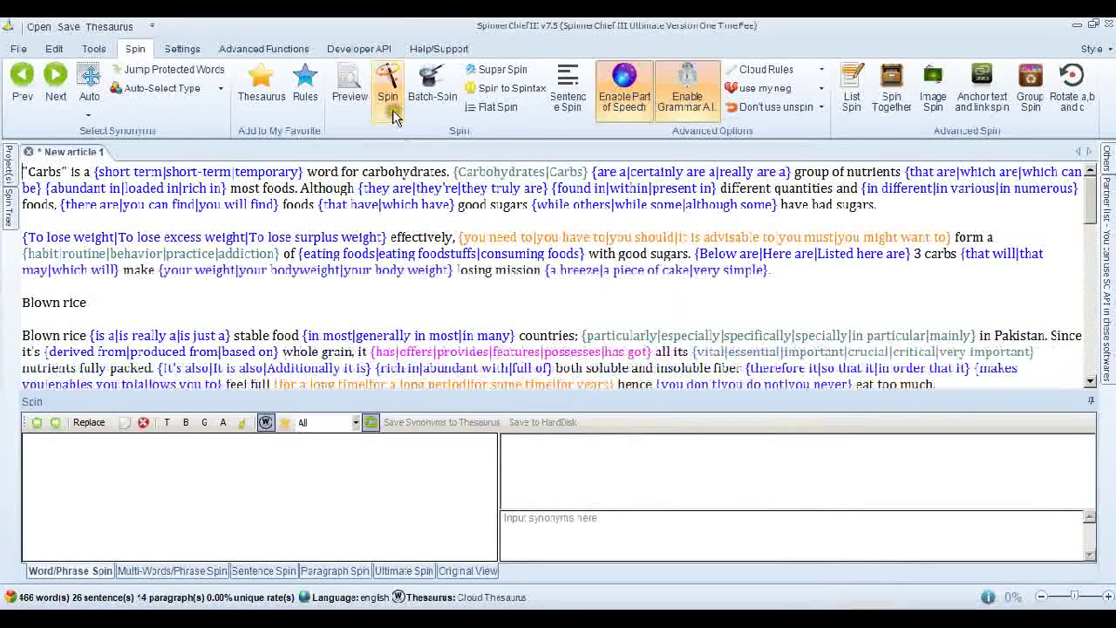
Generate one article from the Super Spun carbs text and check it for duplicates with Copyscape
left_click(388, 96)
left_click(639, 404)
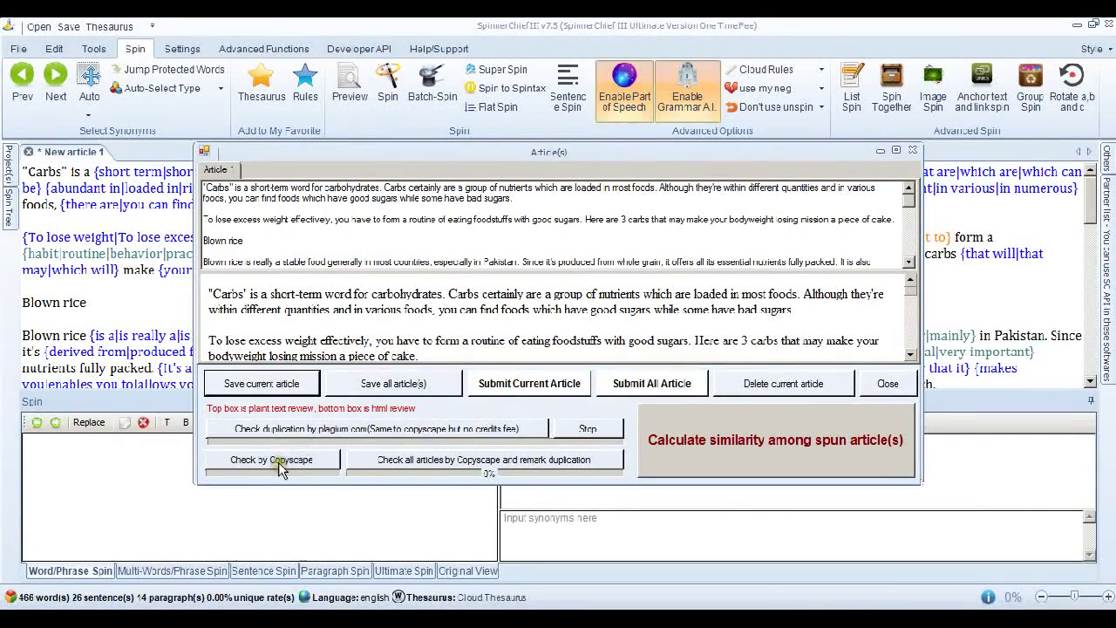
left_click(279, 462)
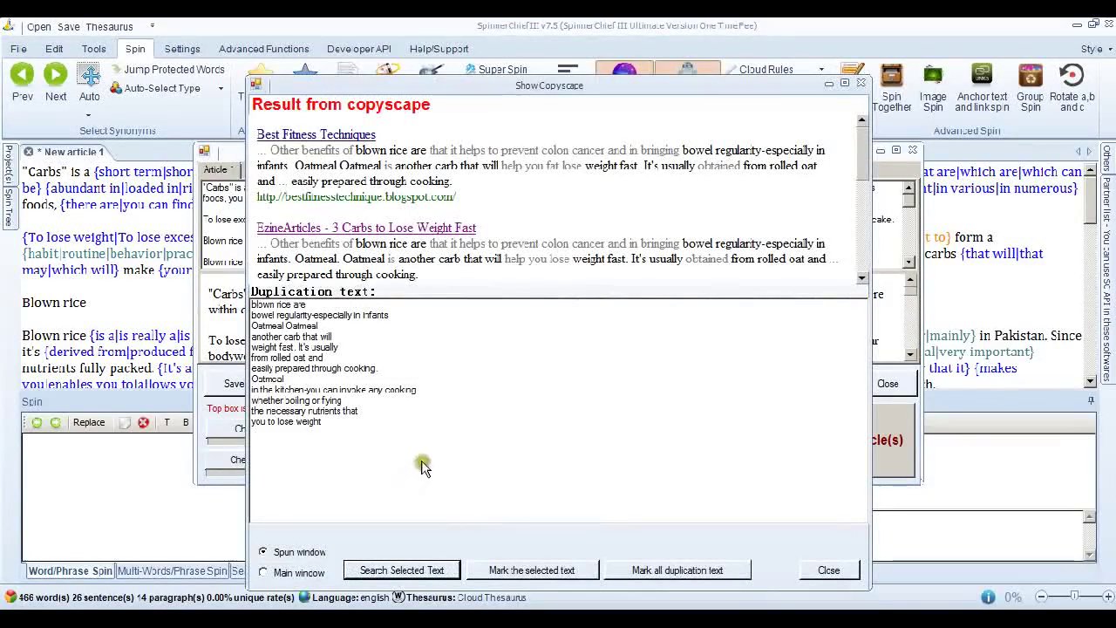
left_click_drag(863, 161, 868, 114)
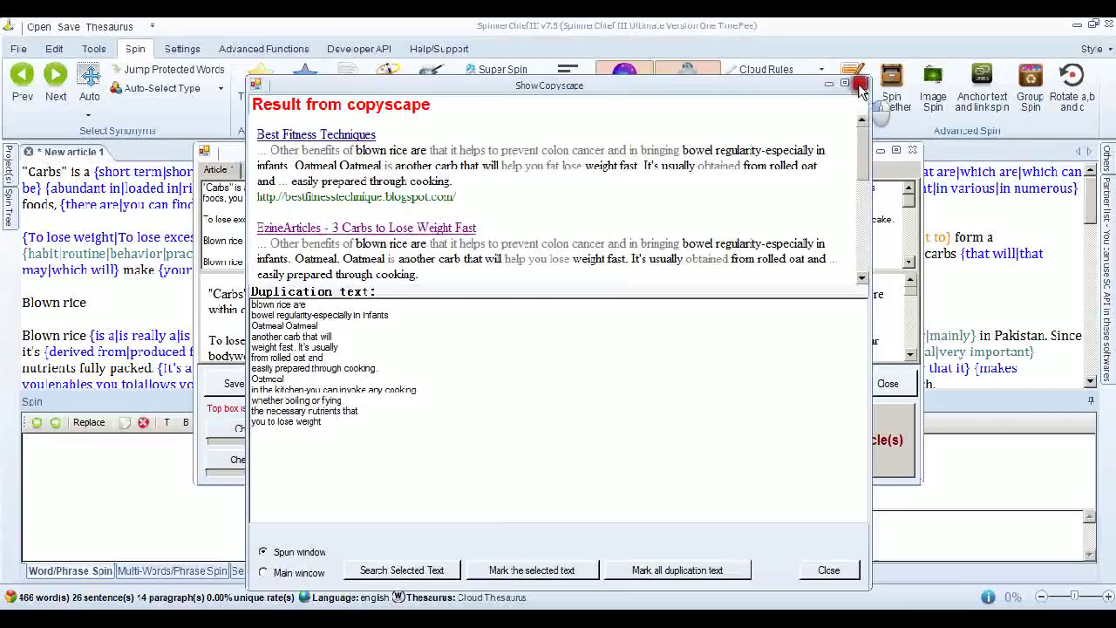
left_click(862, 85)
left_click(913, 152)
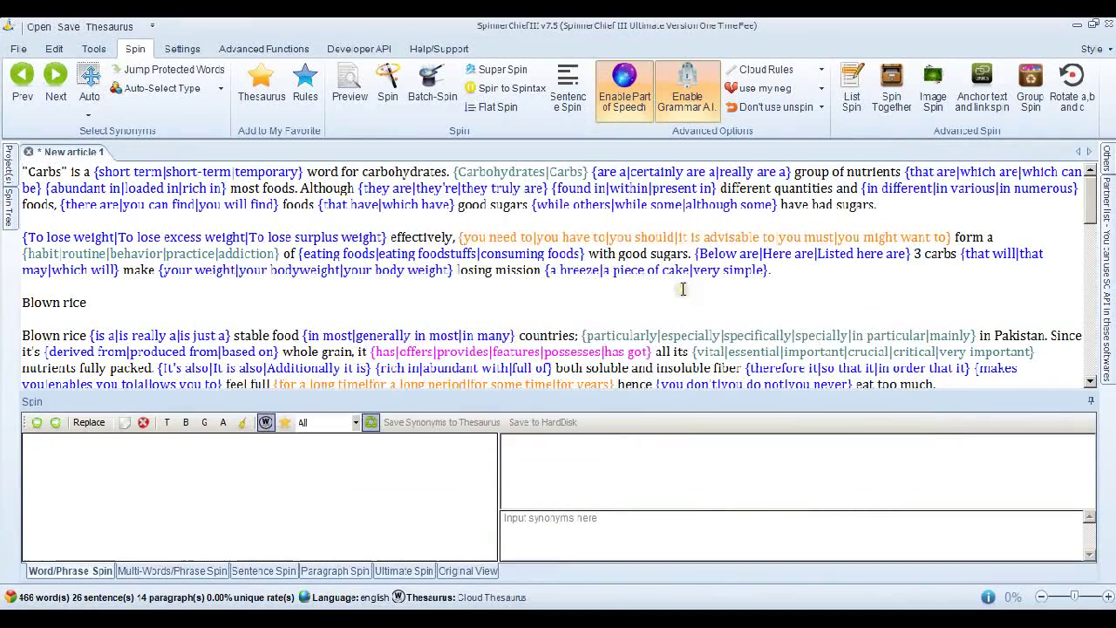
Replace the spun text with the original carbs article and Super Spin it with the readable-and-unique slider at Most Unique
key("ctrl+a")
key("Delete")
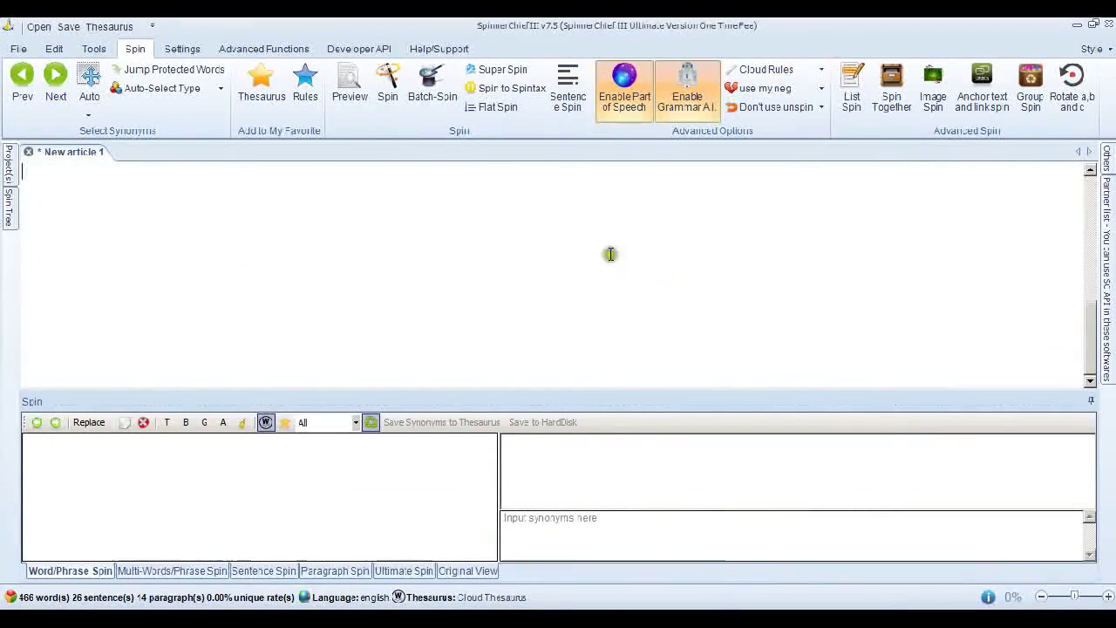
left_click(504, 70)
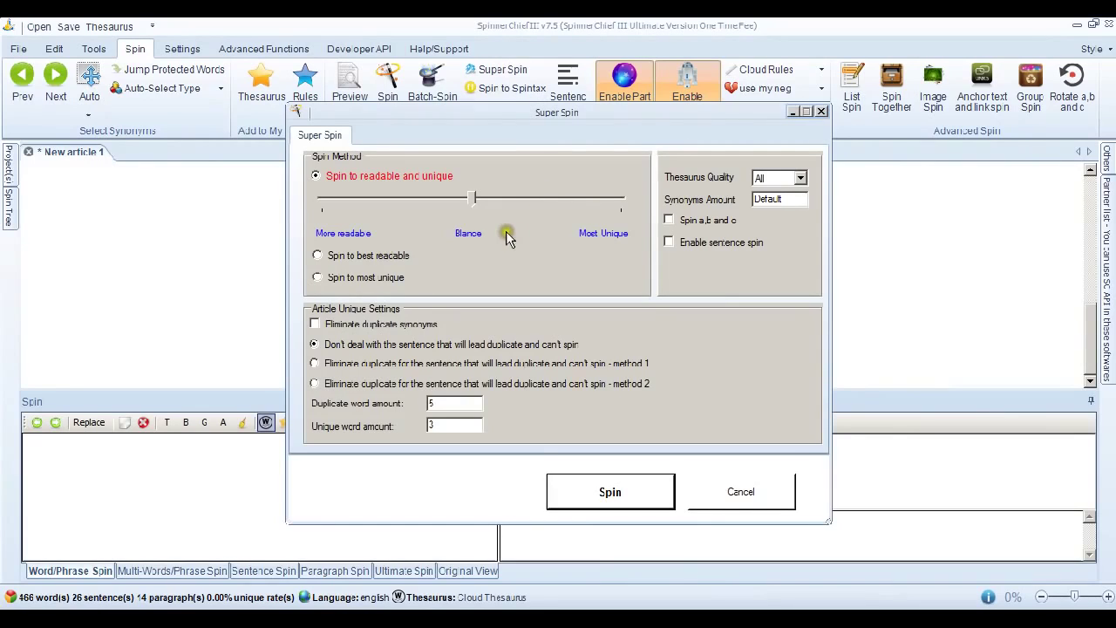
left_click(471, 200)
left_click_drag(471, 201, 623, 218)
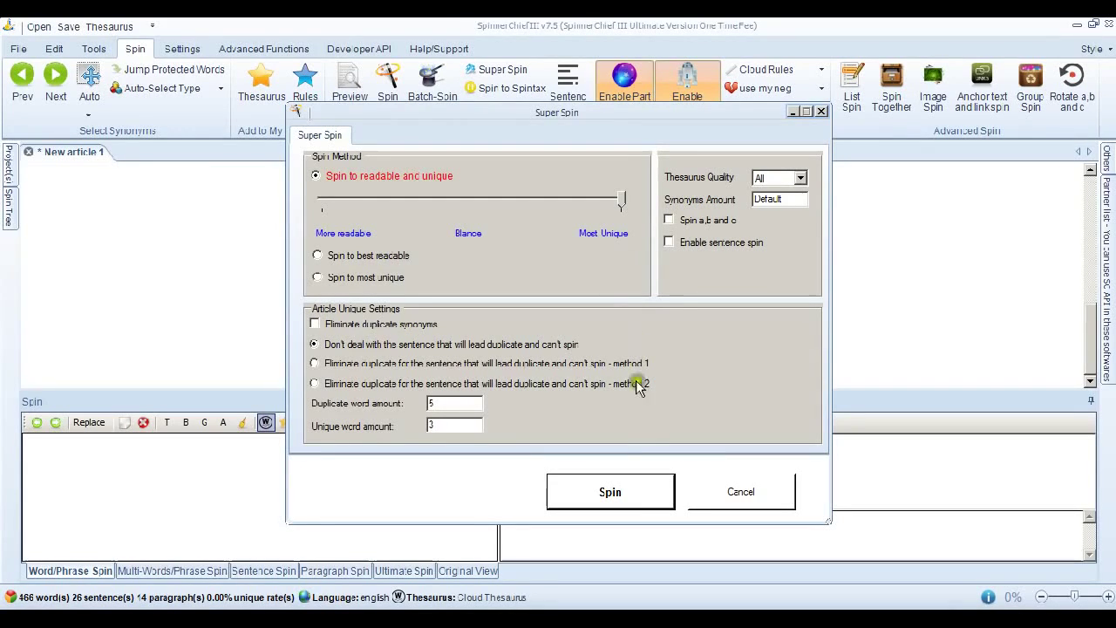
left_click(634, 493)
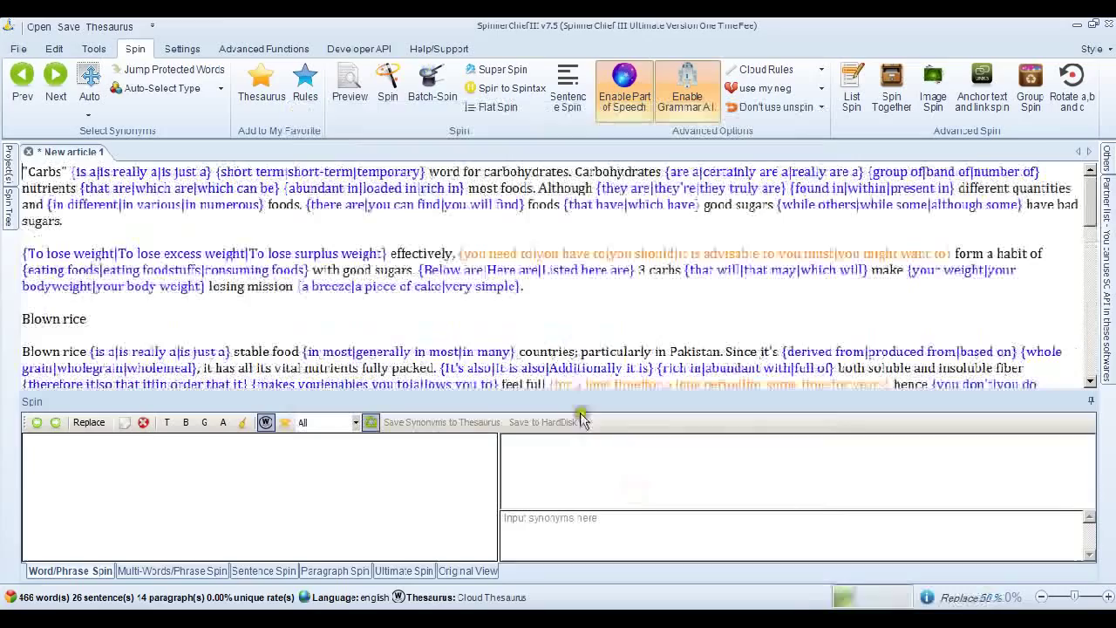
Generate one article from the Most Unique carbs spin and check it for duplicates with Copyscape
left_click(389, 98)
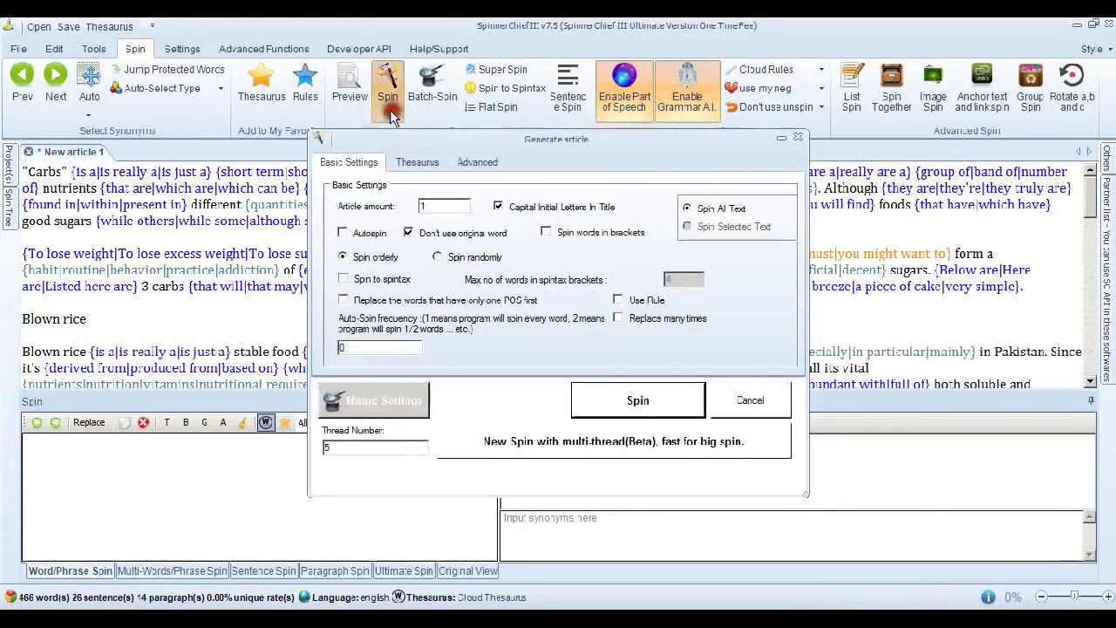
left_click(653, 402)
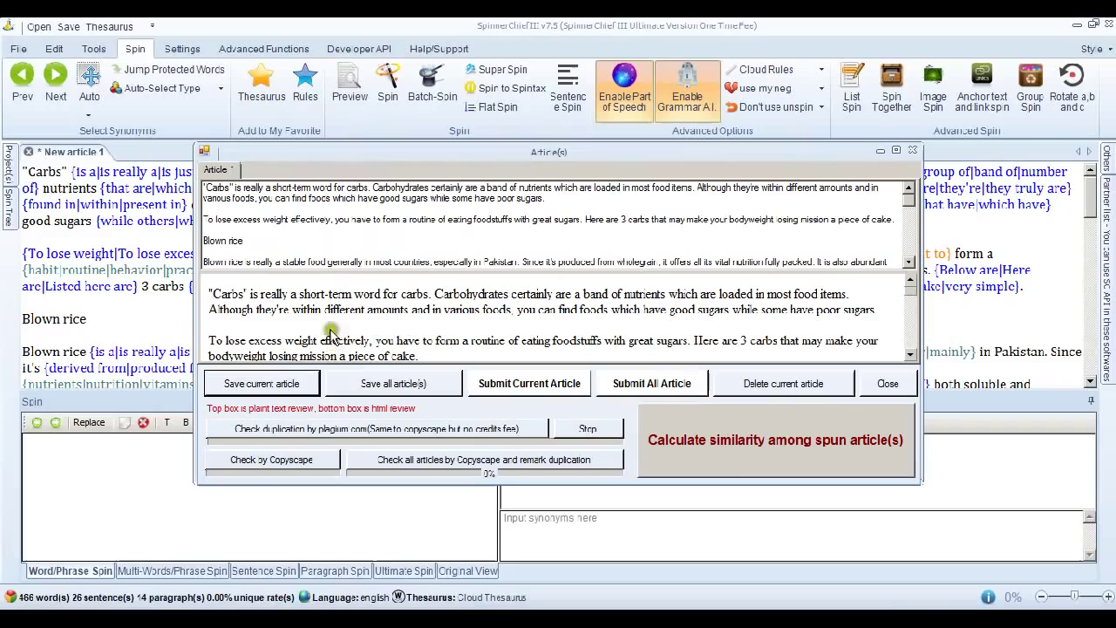
left_click(310, 463)
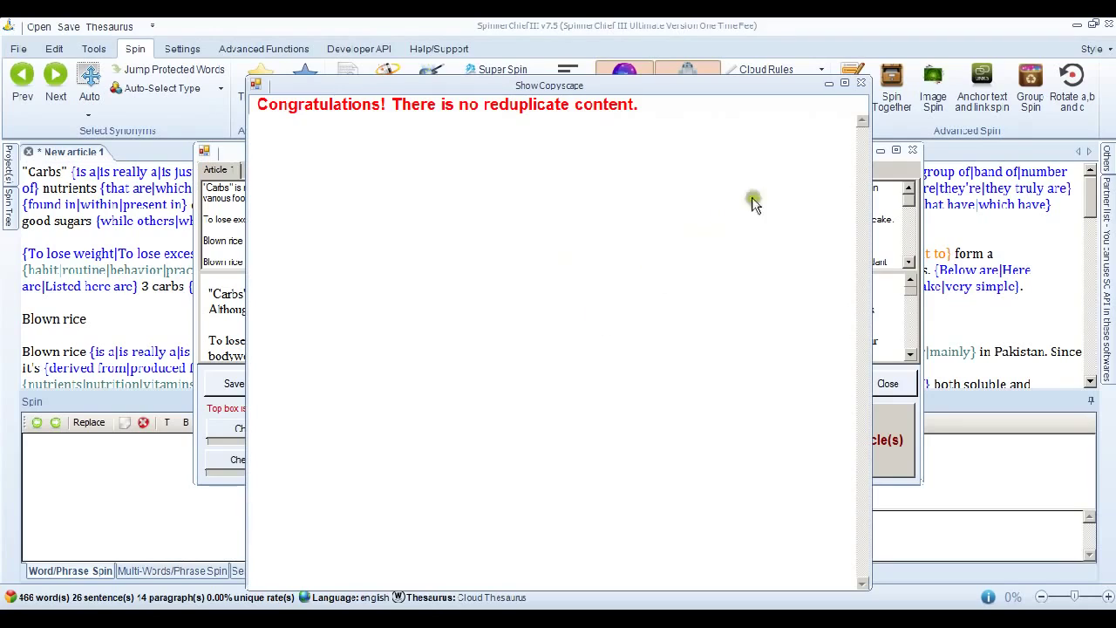
left_click(861, 85)
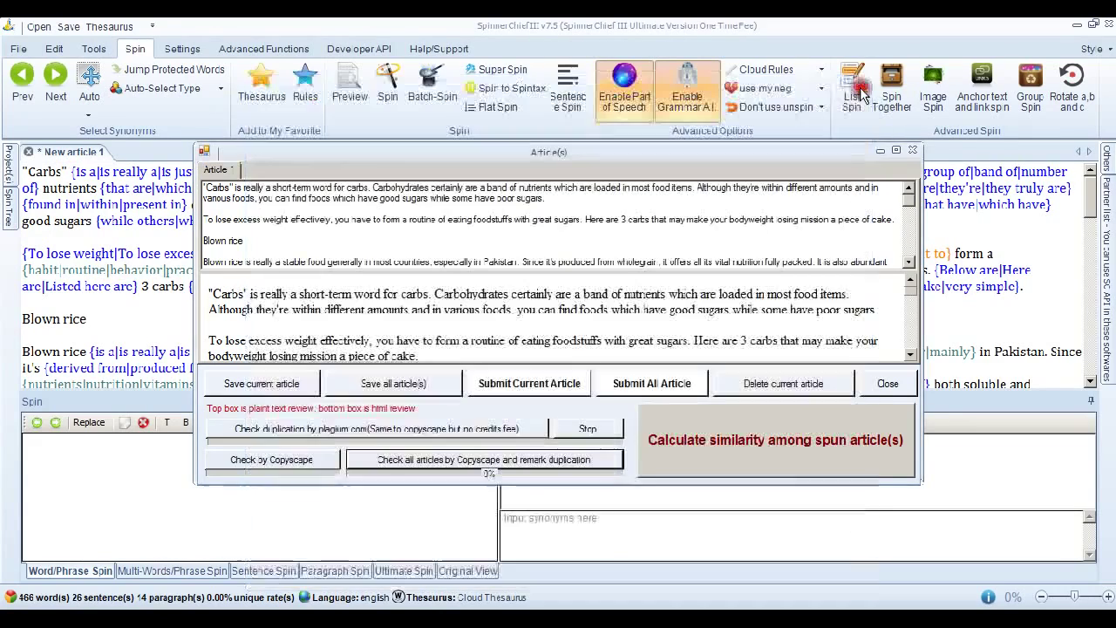
left_click(913, 153)
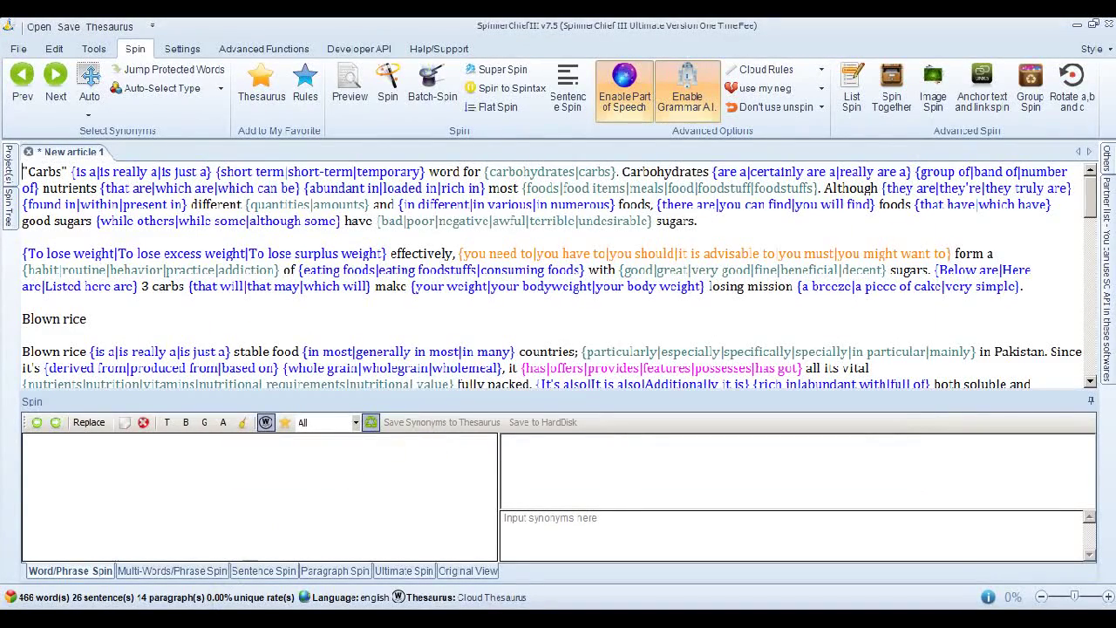
Replace the carbs text with article 5 pass copyscape 2.txt from Notepad and Super Spin it as readable and unique at Most Unique
key("alt+Tab")
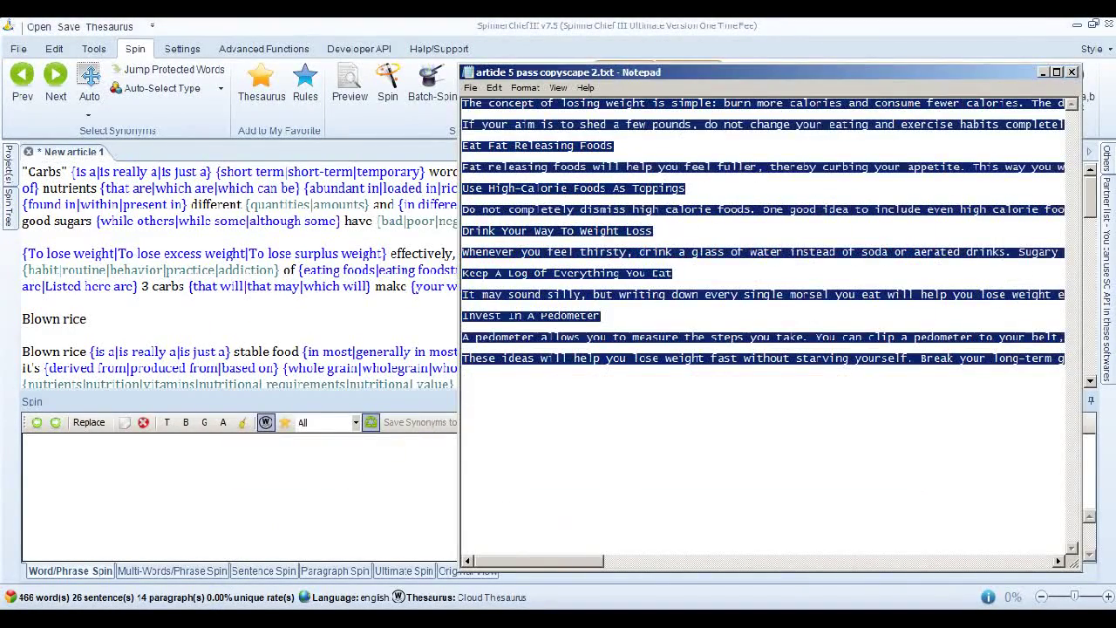
key("alt+Tab")
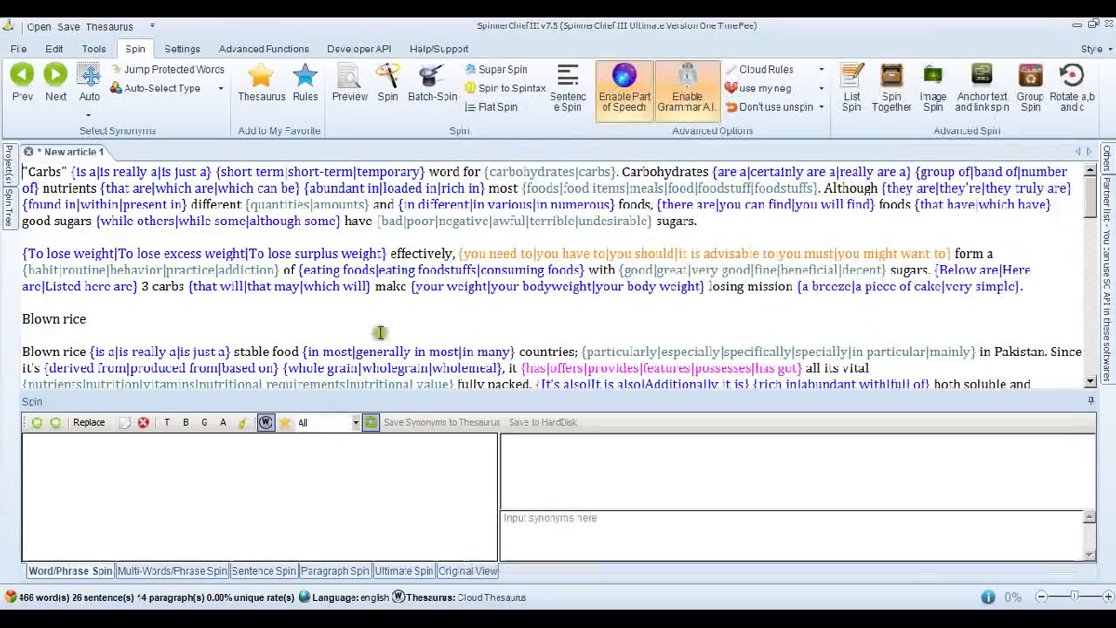
key("ctrl+a")
key("Delete")
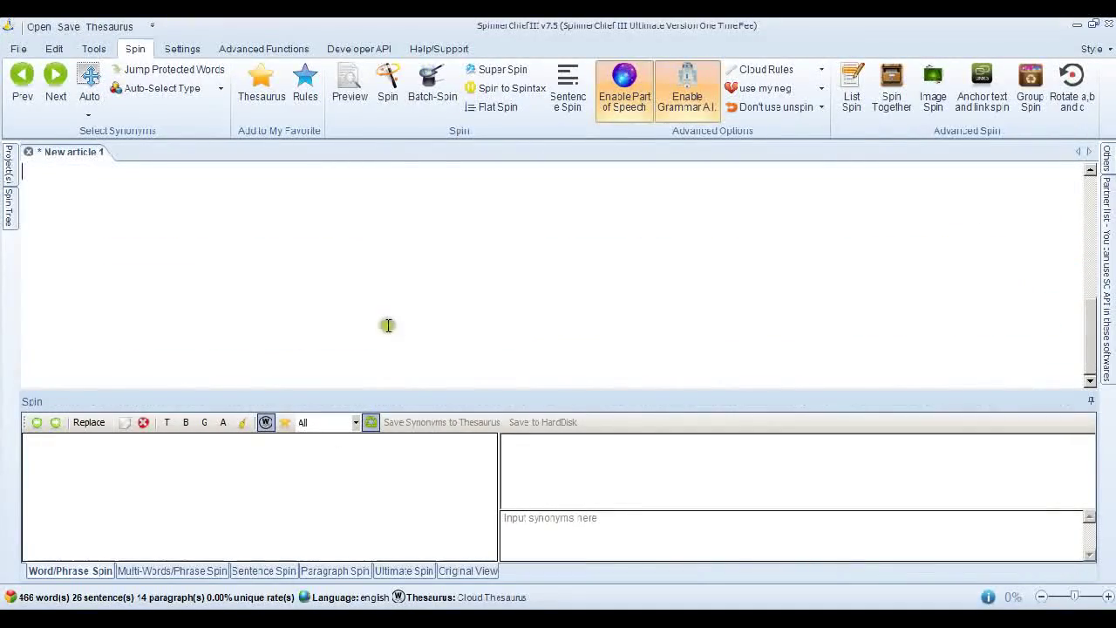
key("ctrl+v")
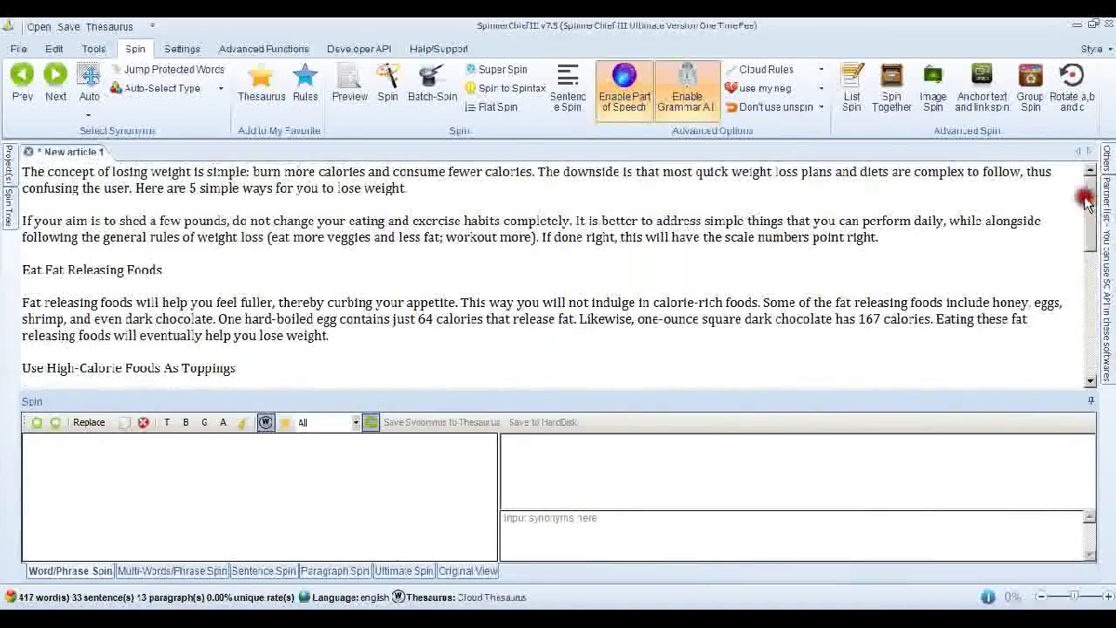
left_click(499, 73)
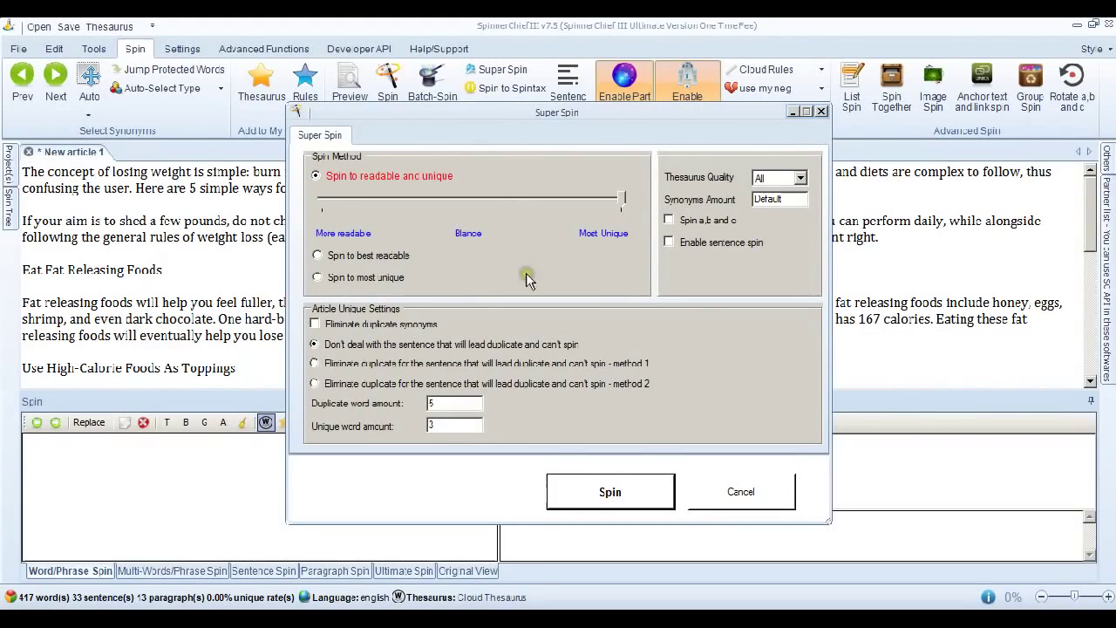
left_click(637, 491)
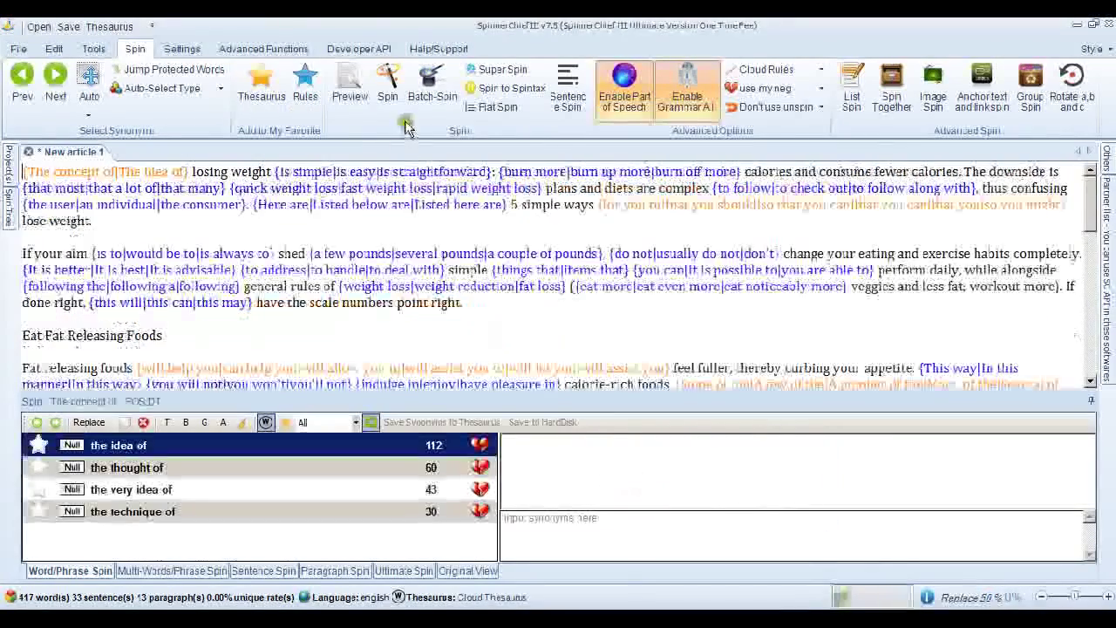
Generate one article from the spun weight-loss text and review its duplicate passages in a Copyscape check
left_click(394, 117)
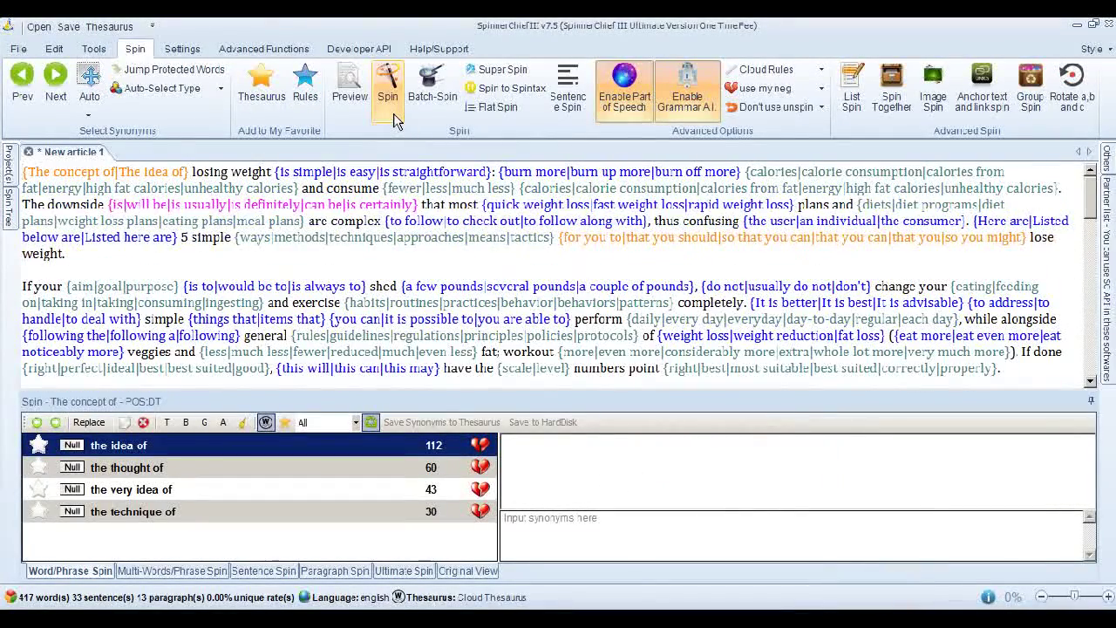
left_click(391, 113)
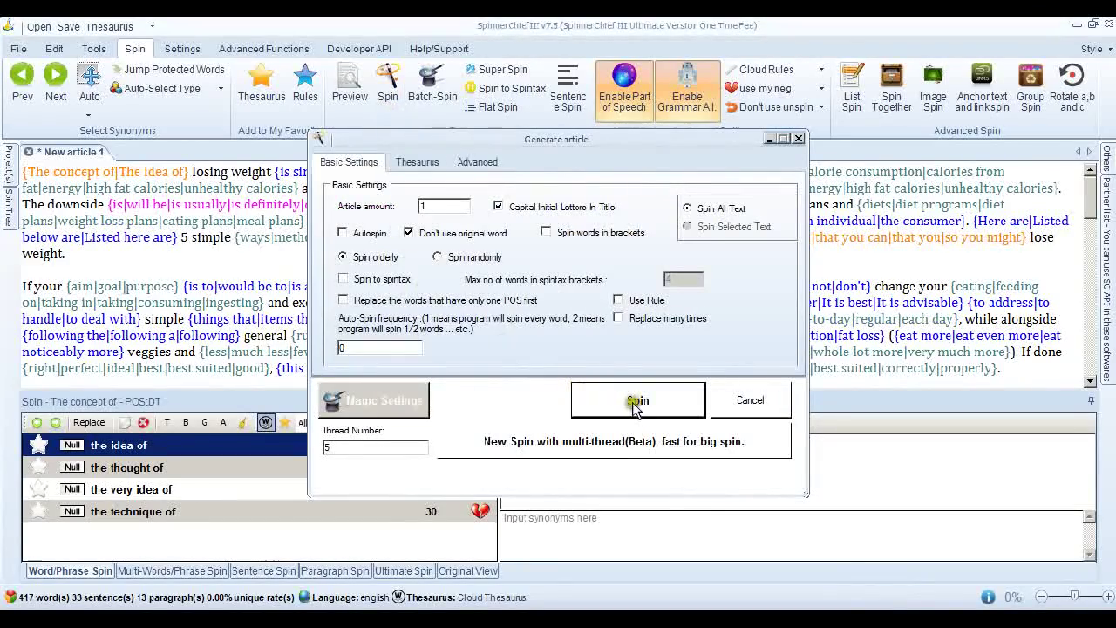
left_click(634, 403)
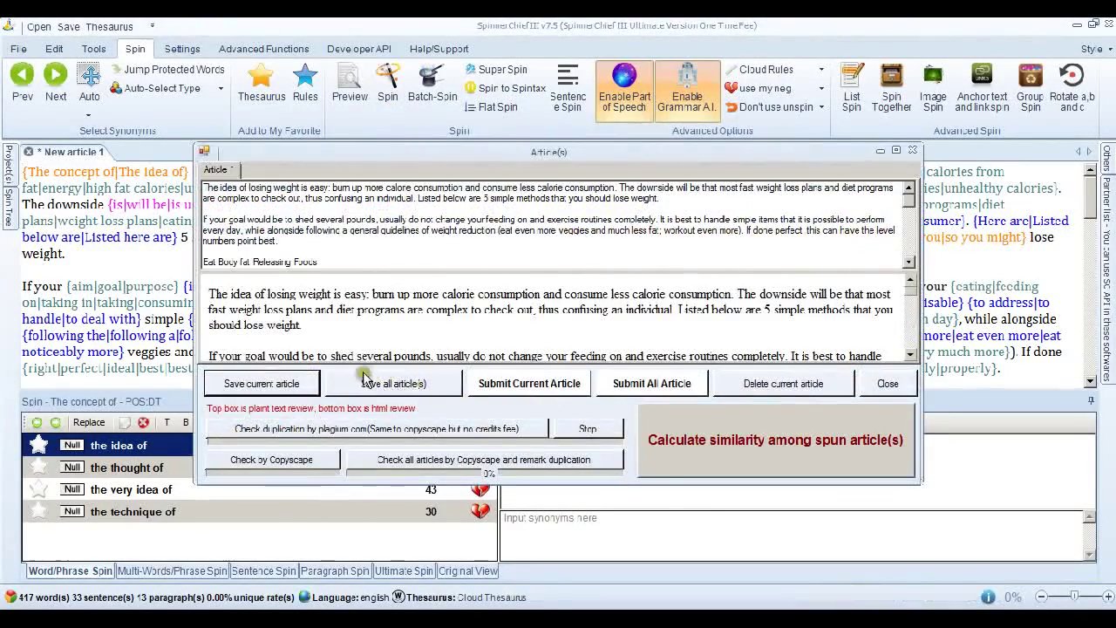
left_click(321, 459)
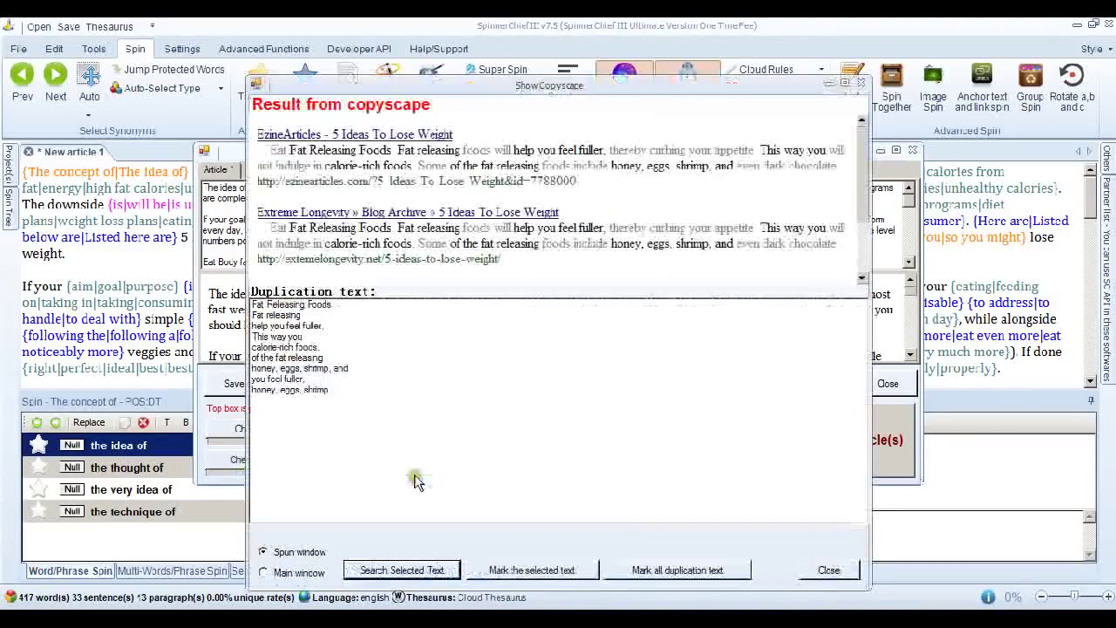
left_click(863, 189)
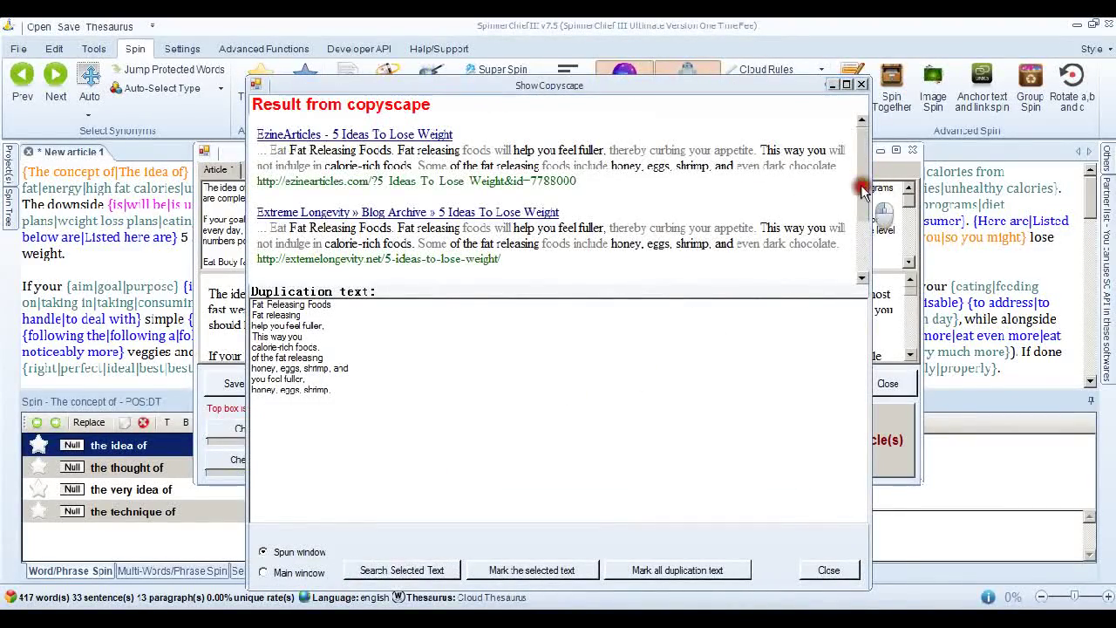
left_click_drag(862, 189, 862, 154)
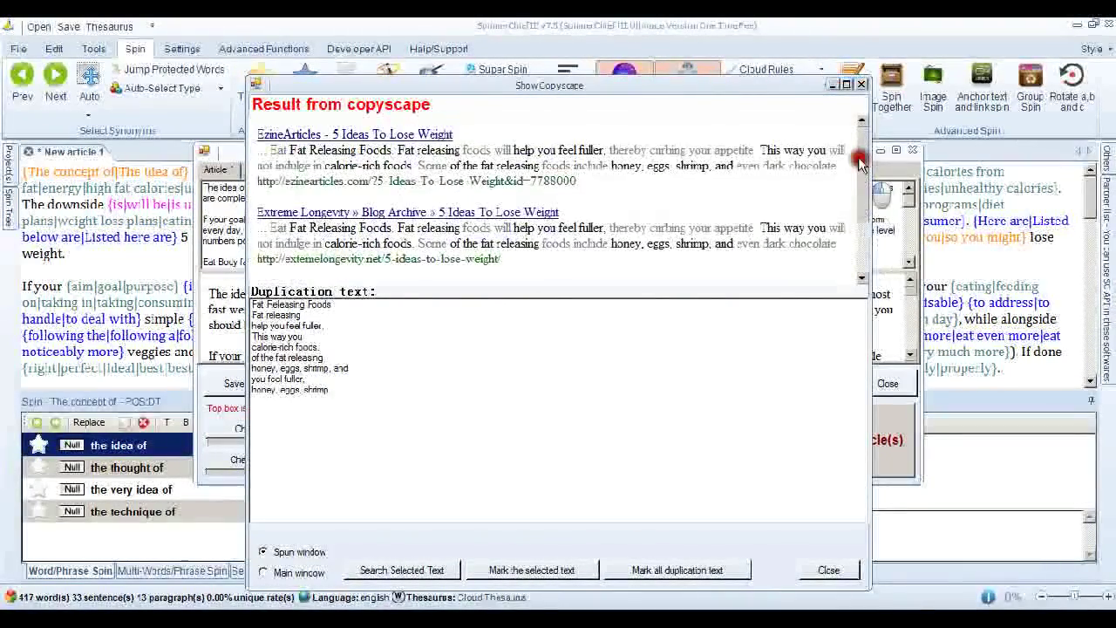
left_click(863, 84)
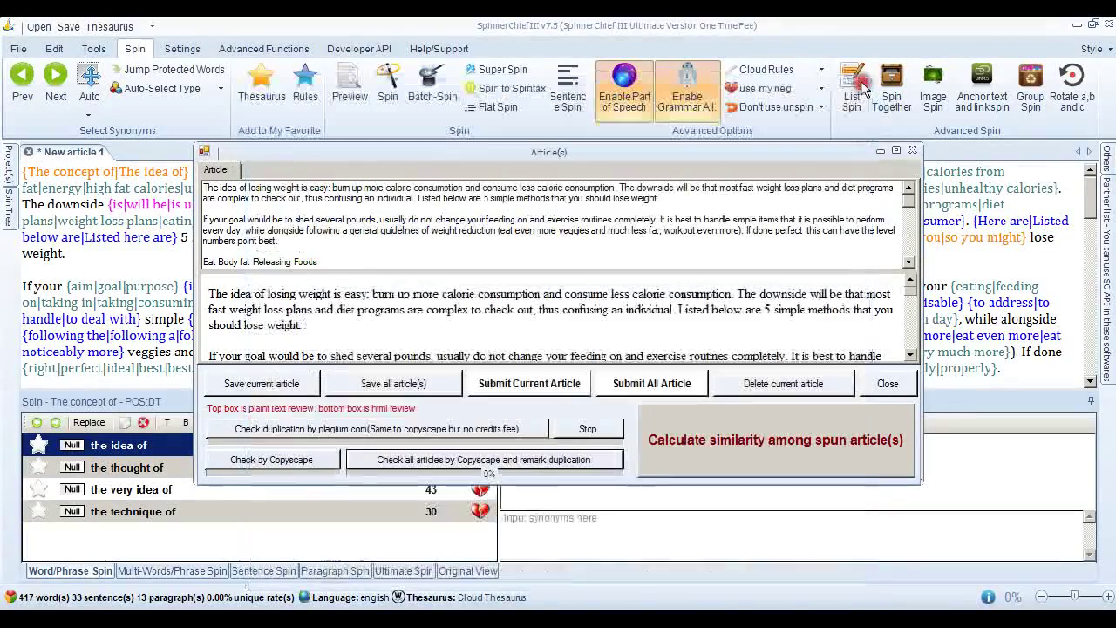
left_click(912, 153)
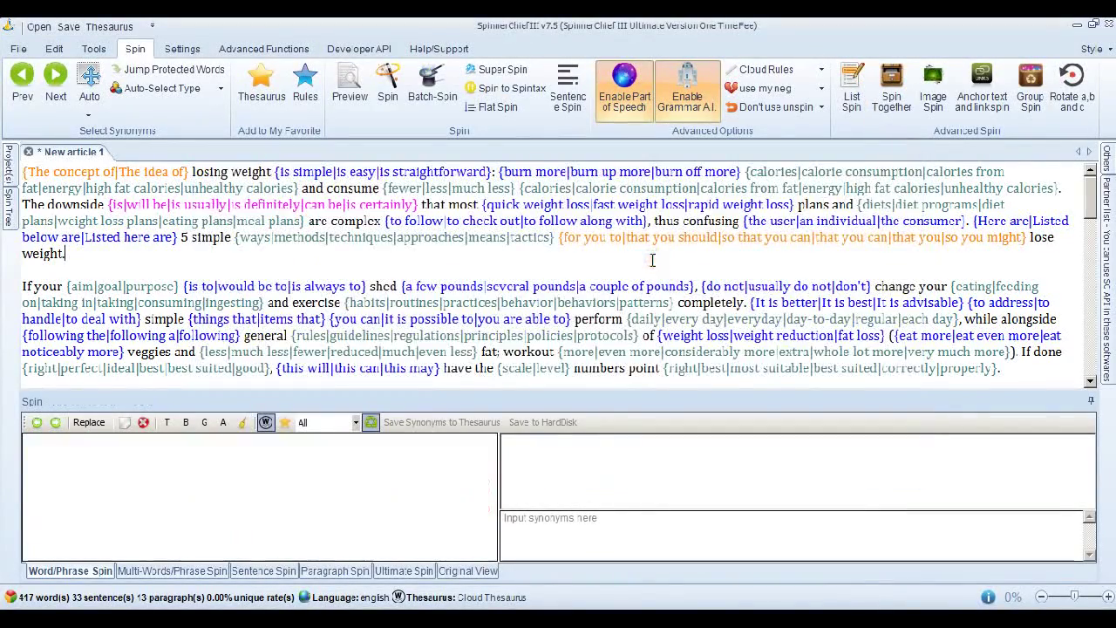
Replace the entire spun text with the original weight-loss article again
key("ctrl+a")
key("Delete")
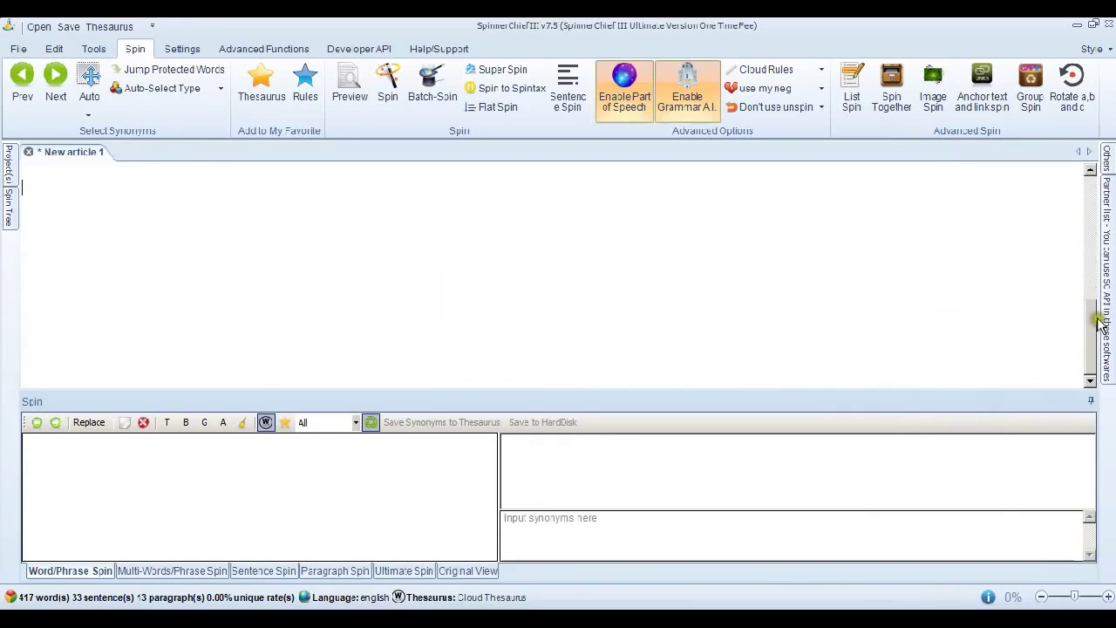
key("ctrl+v")
left_click_drag(1090, 279, 1088, 180)
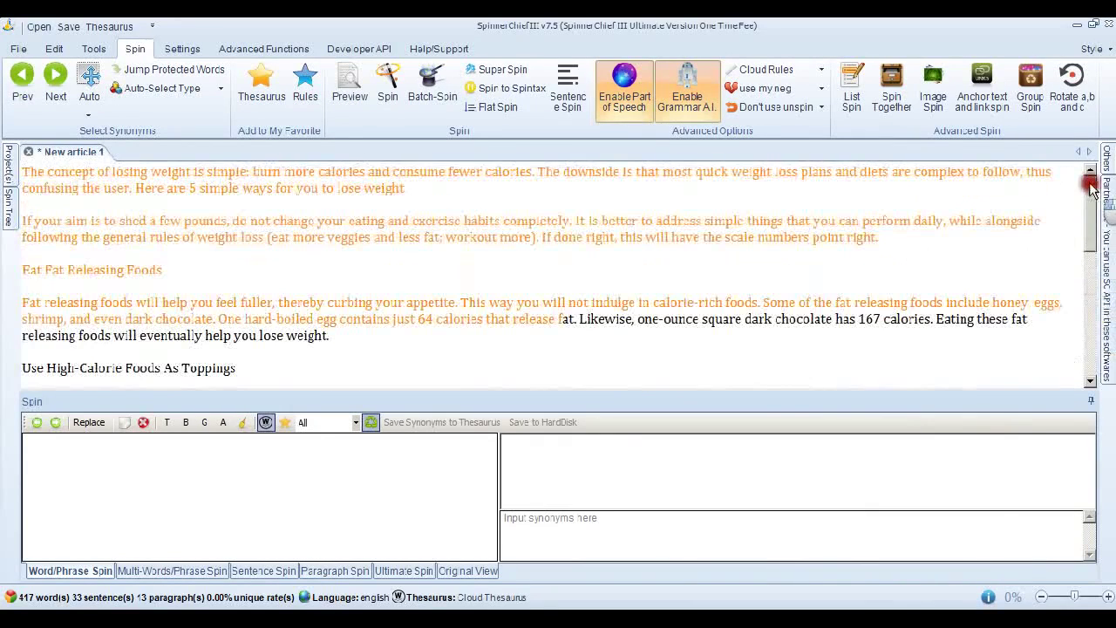
Super Spin the weight-loss article as readable and unique at the balanced setting, with "Eliminate duplicate synonyms" enabled
left_click(502, 69)
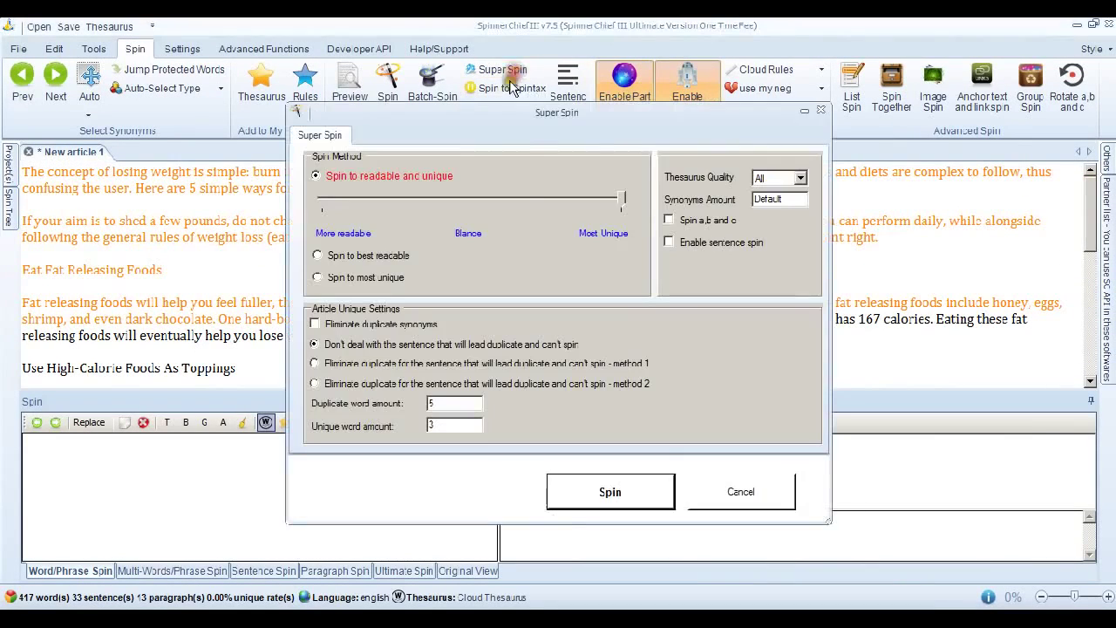
left_click(589, 202)
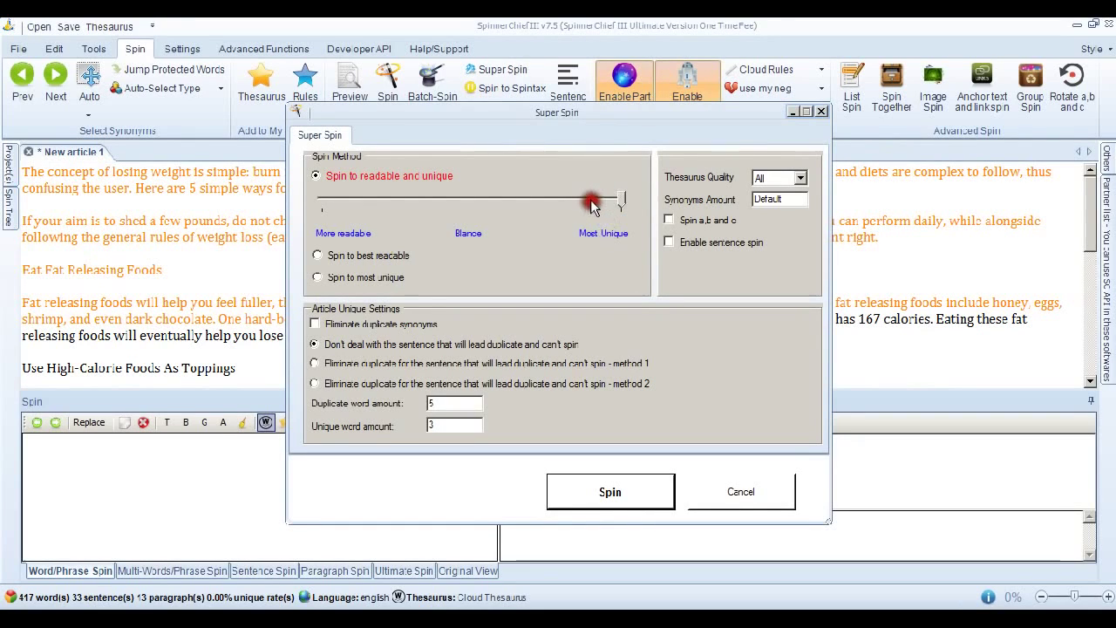
left_click_drag(591, 204, 494, 201)
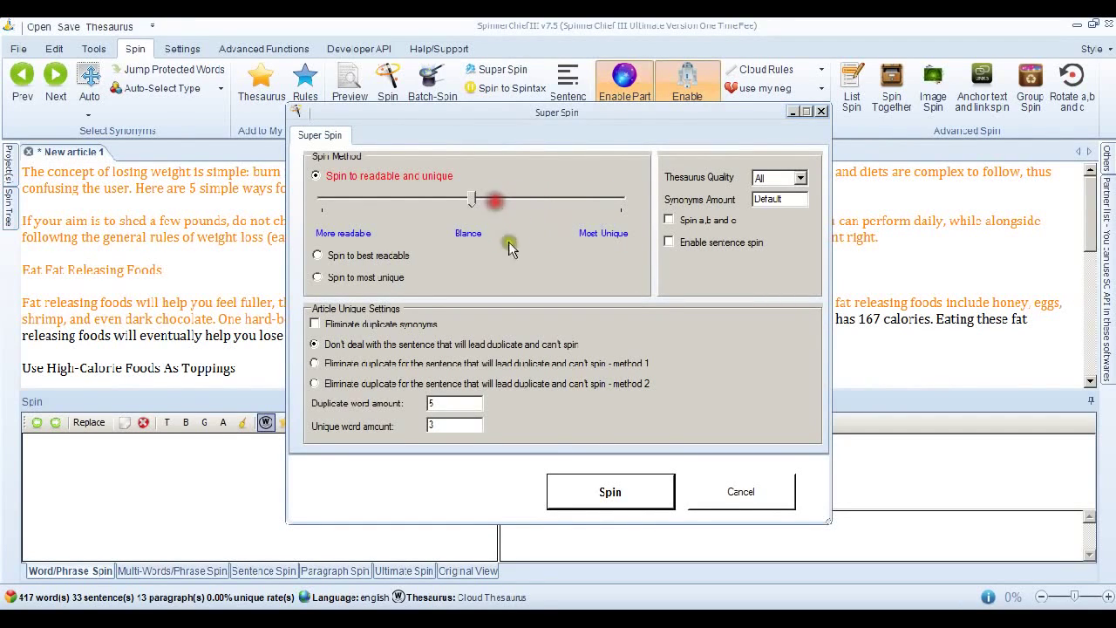
left_click(489, 316)
left_click(490, 315)
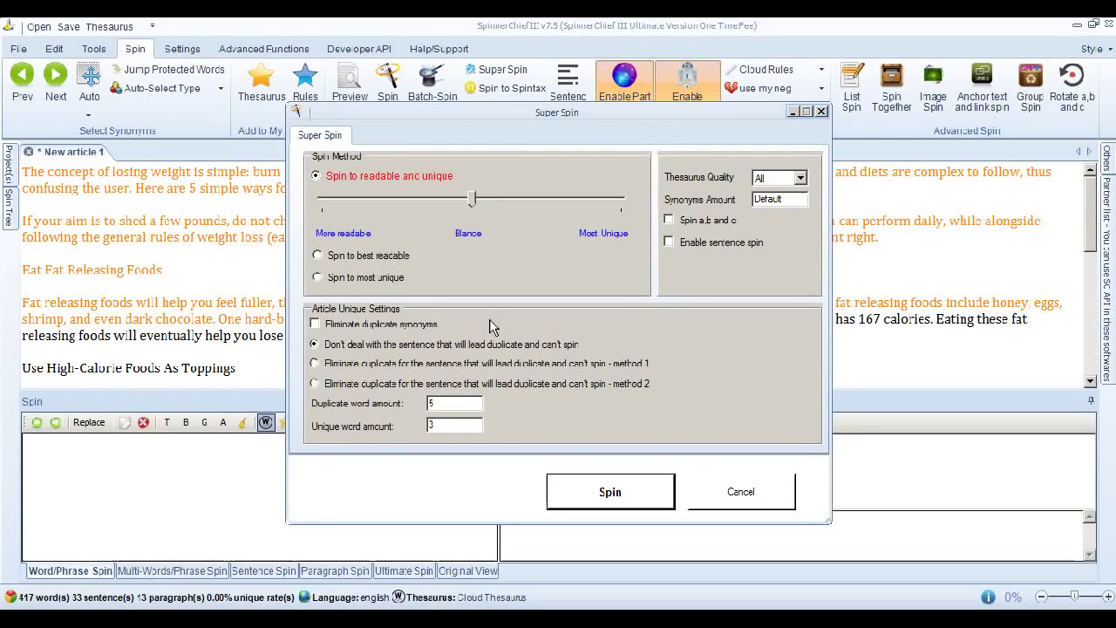
left_click(316, 324)
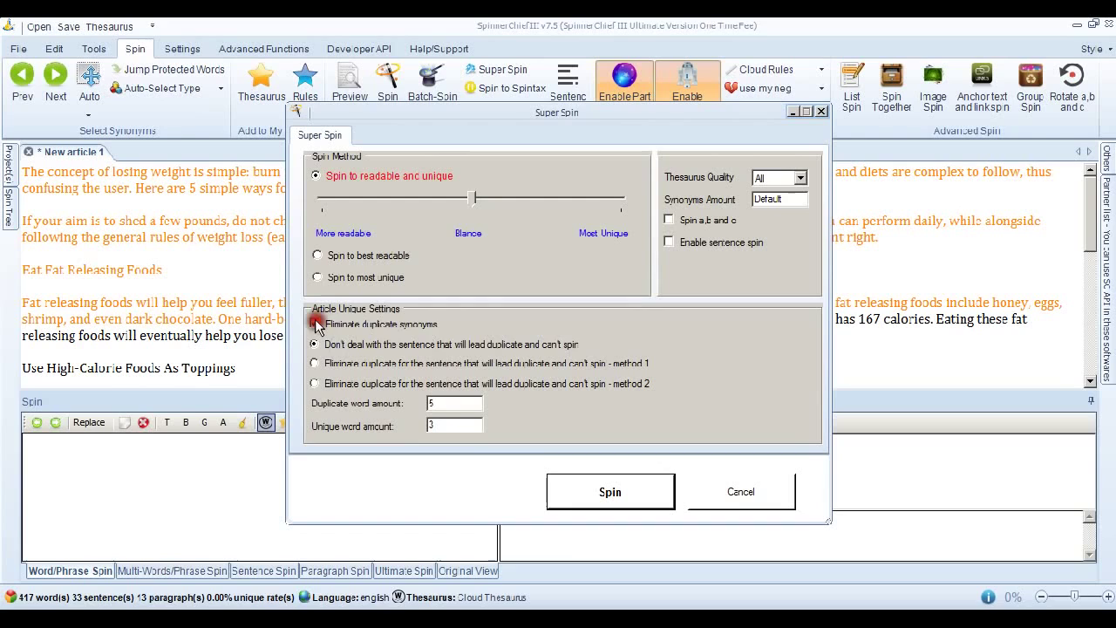
left_click(687, 344)
left_click(610, 493)
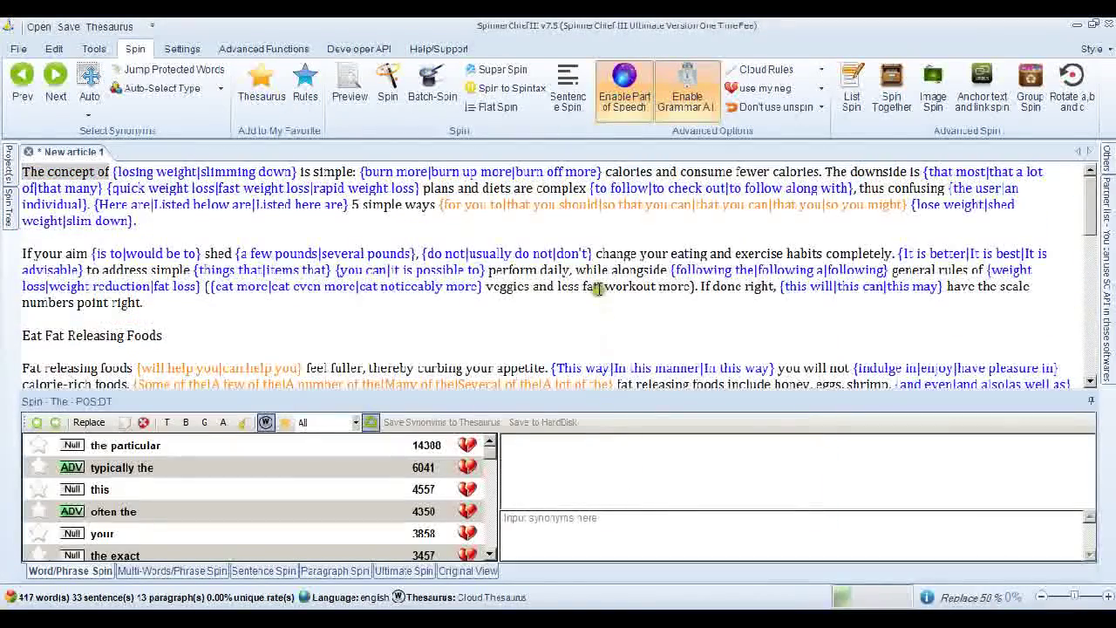
Generate one article from the text spun with duplicate-synonym elimination and check it for duplicates with Copyscape
left_click(384, 98)
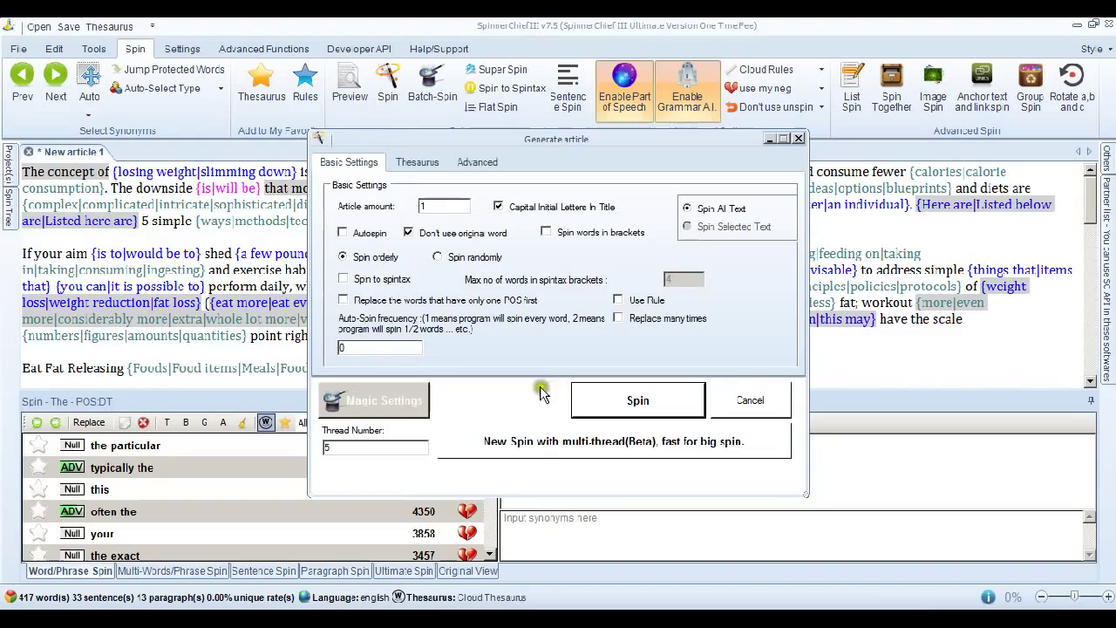
left_click(631, 400)
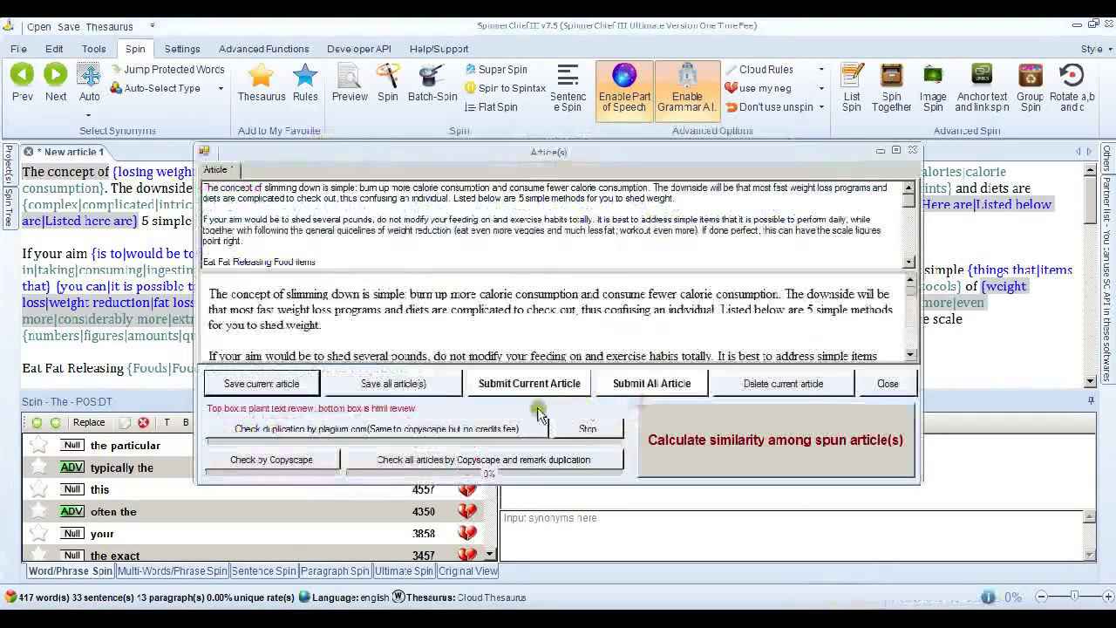
left_click(300, 458)
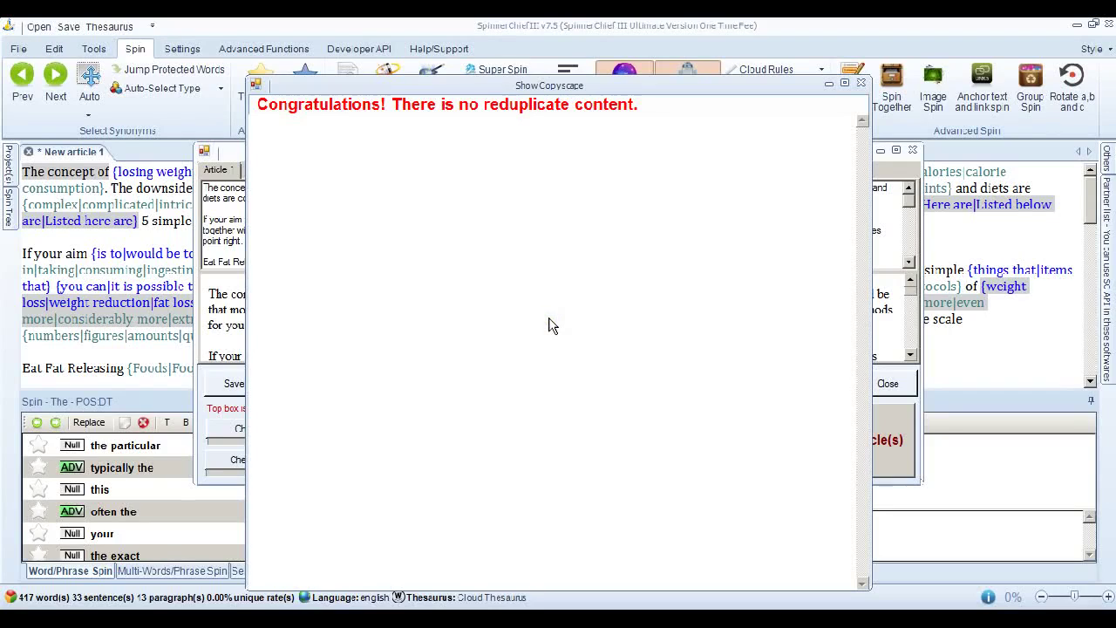
left_click(861, 88)
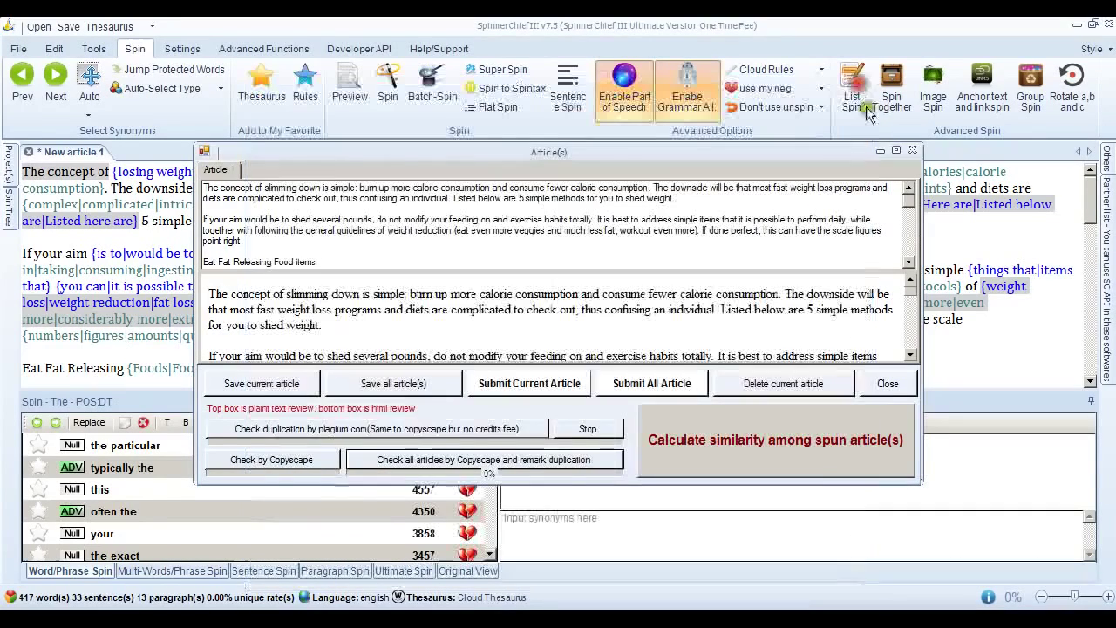
left_click(912, 150)
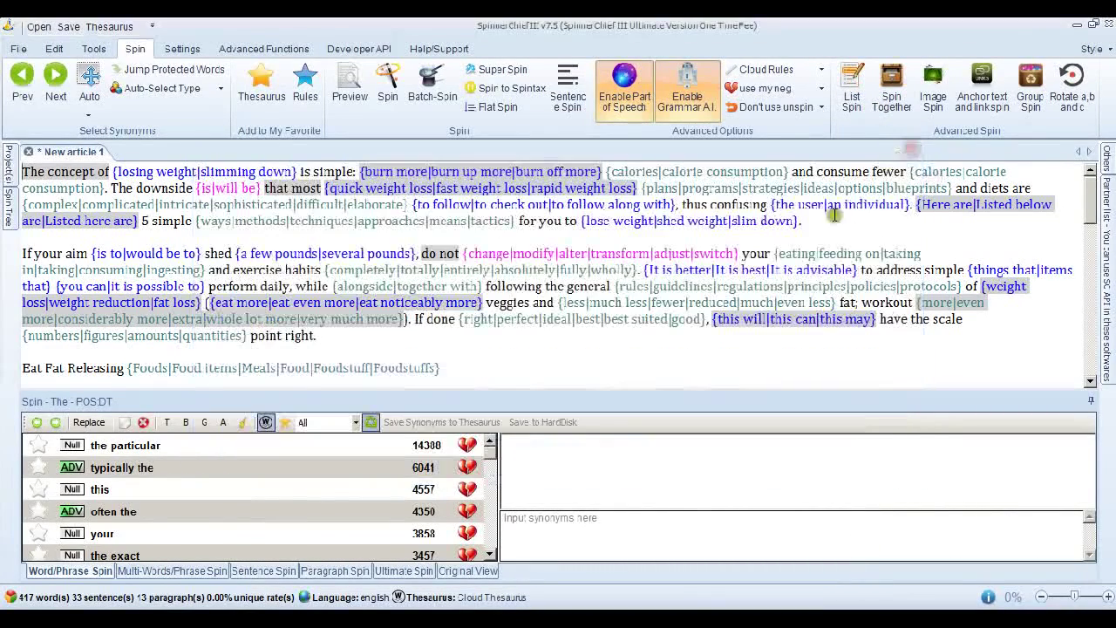
Replace the entire spun weight-loss text with the original article copied from article 1.txt
left_click(611, 367)
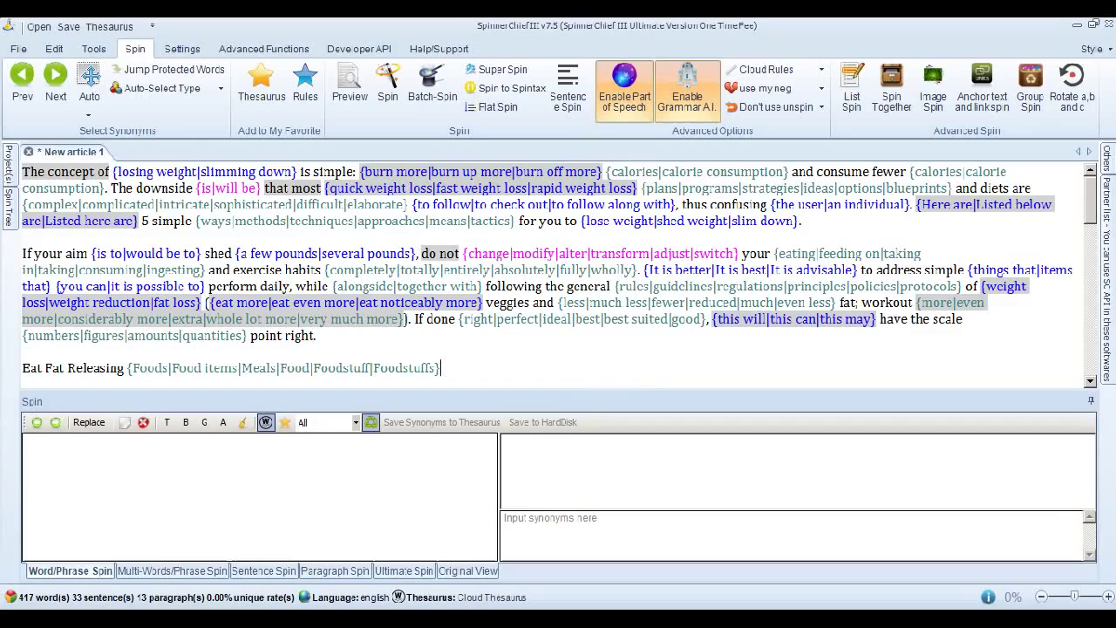
key("alt+Tab")
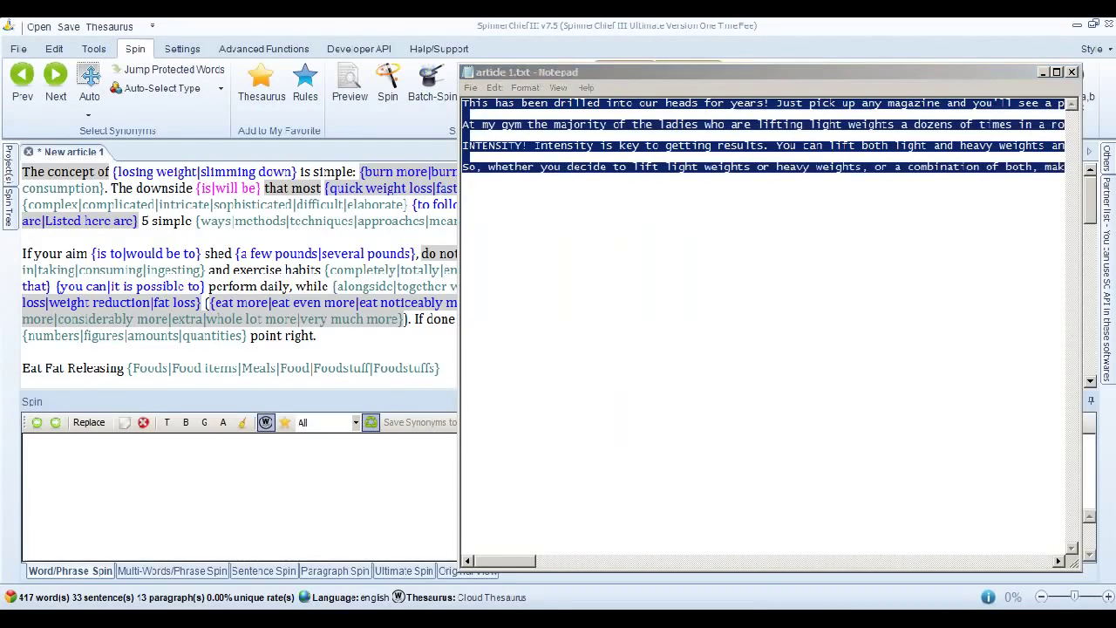
key("alt+Tab")
key("ctrl+a")
key("Delete")
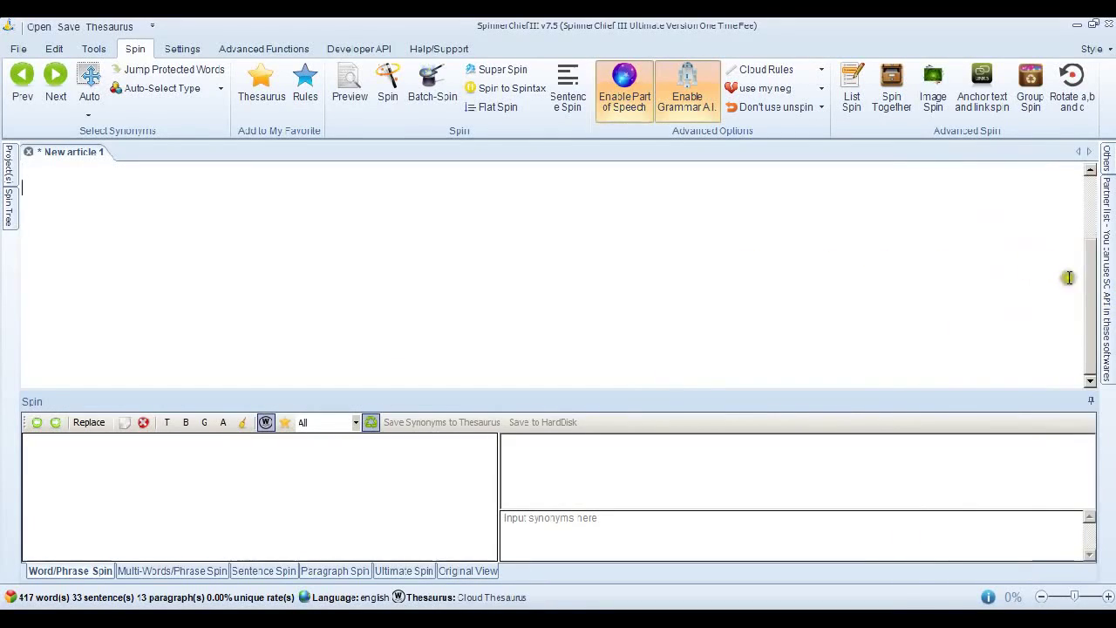
key("ctrl+v")
Super Spin the weight-lifting article as readable and unique at the balanced setting, with "Eliminate duplicate synonyms" enabled
left_click(608, 68)
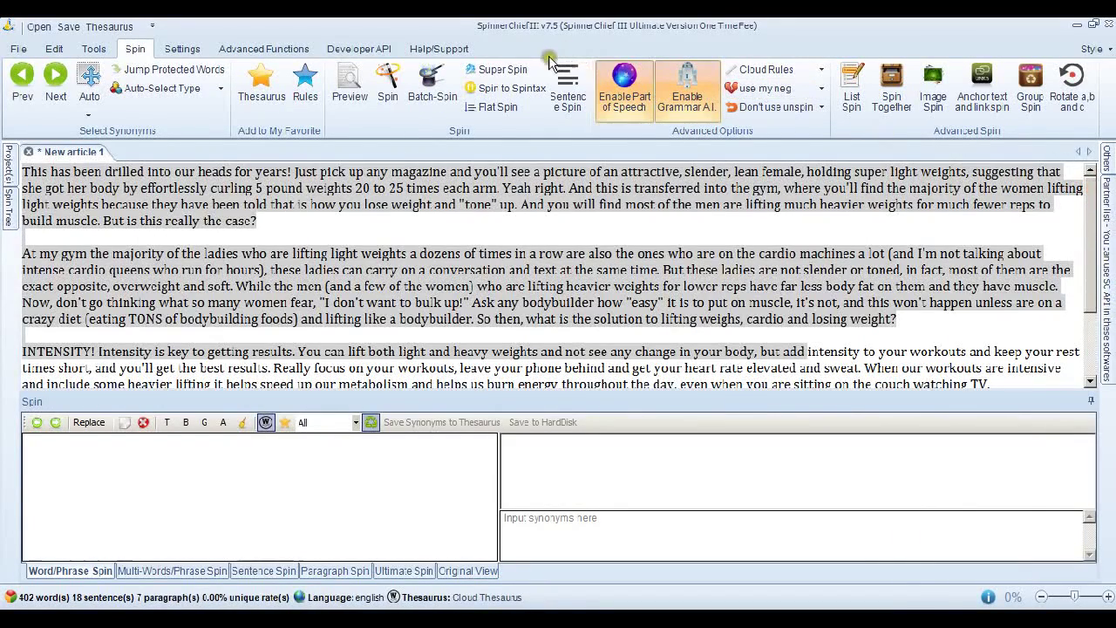
left_click(501, 70)
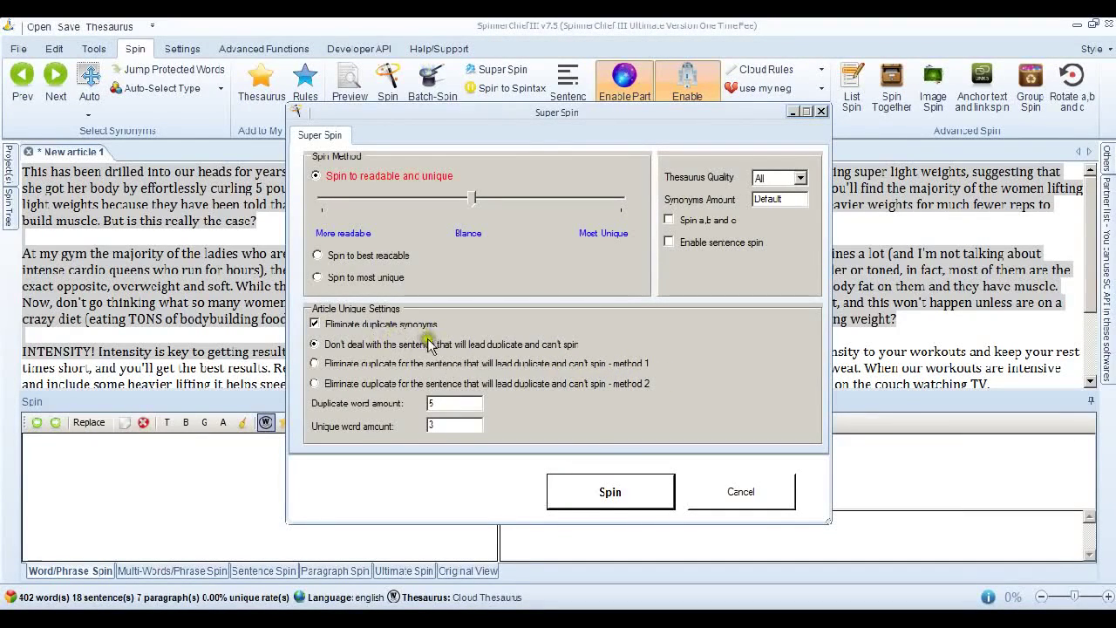
left_click(635, 489)
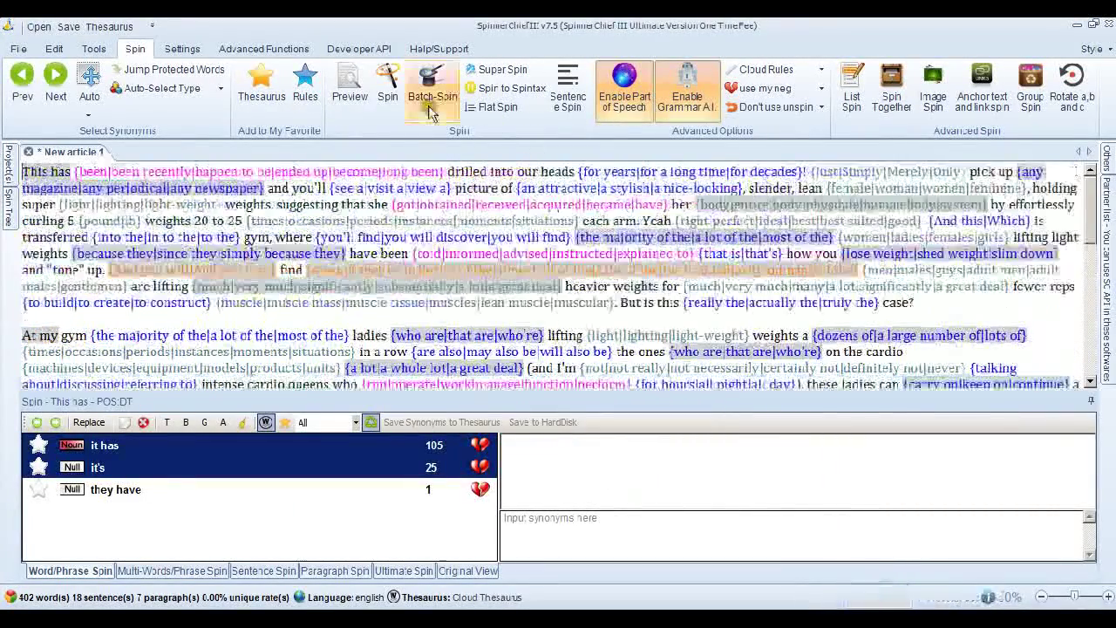
Generate one article from the spun weight-lifting text, review its duplicate passages in a Copyscape check, and close the results
left_click(388, 92)
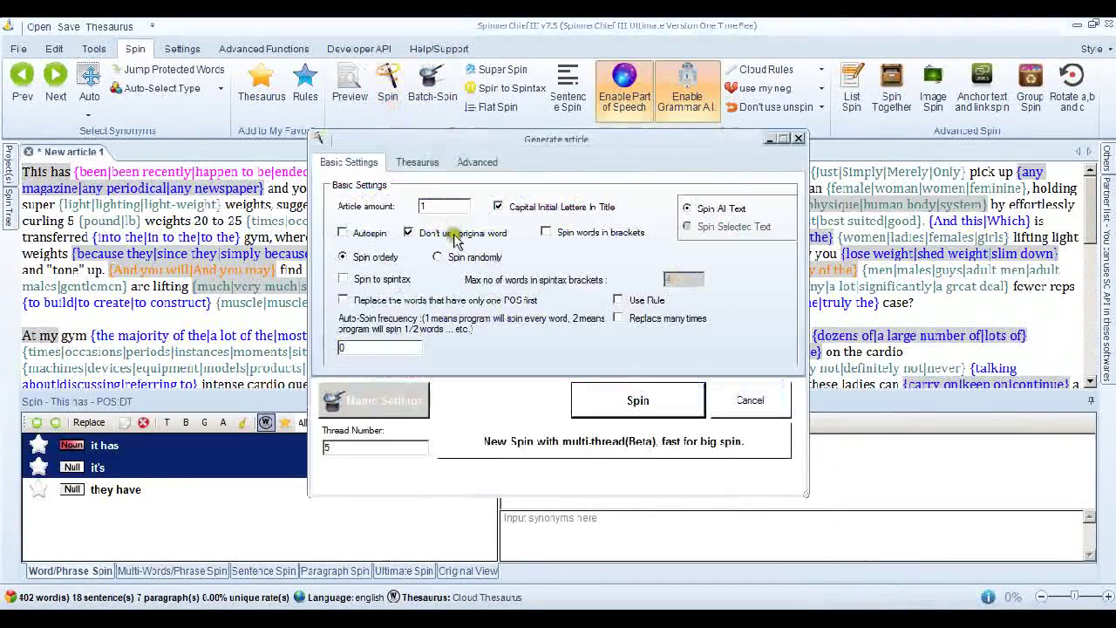
left_click(628, 399)
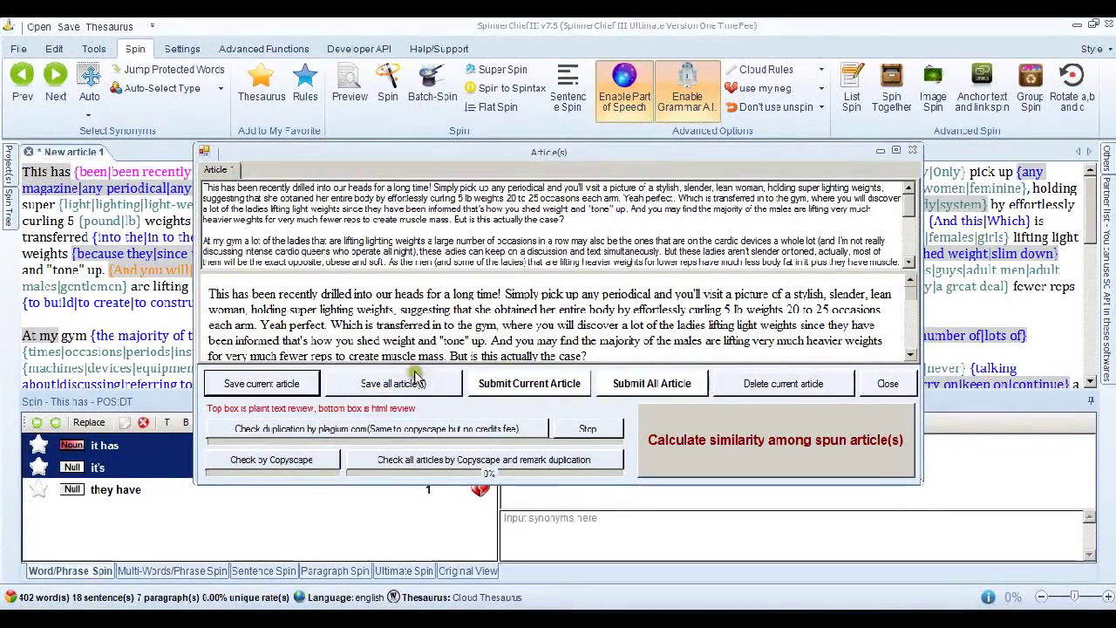
left_click(317, 459)
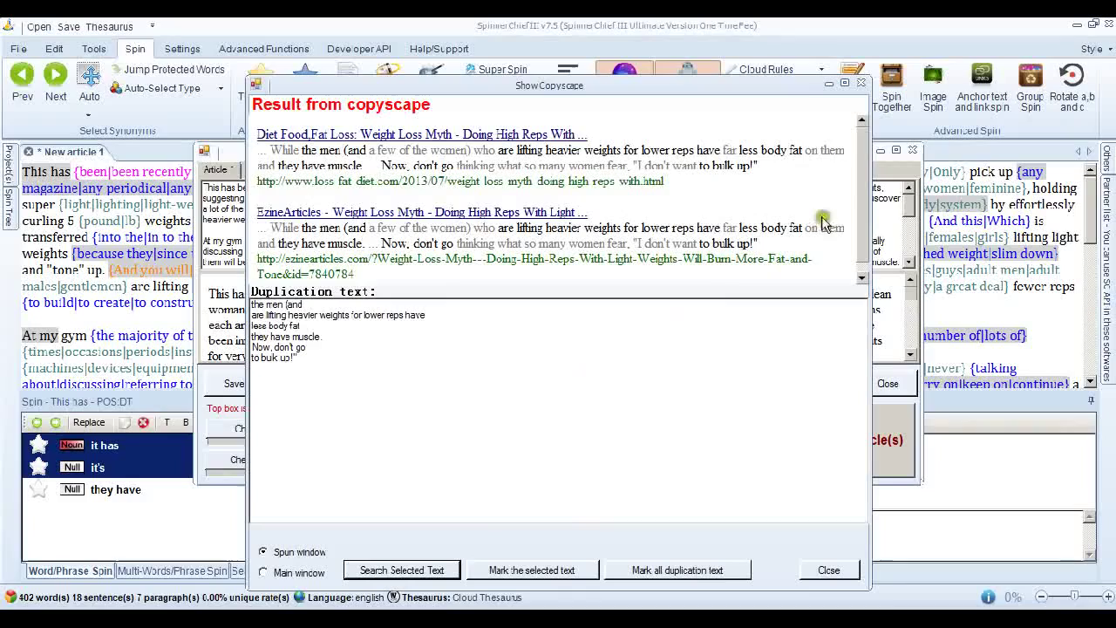
scroll(854, 218, "down", 1)
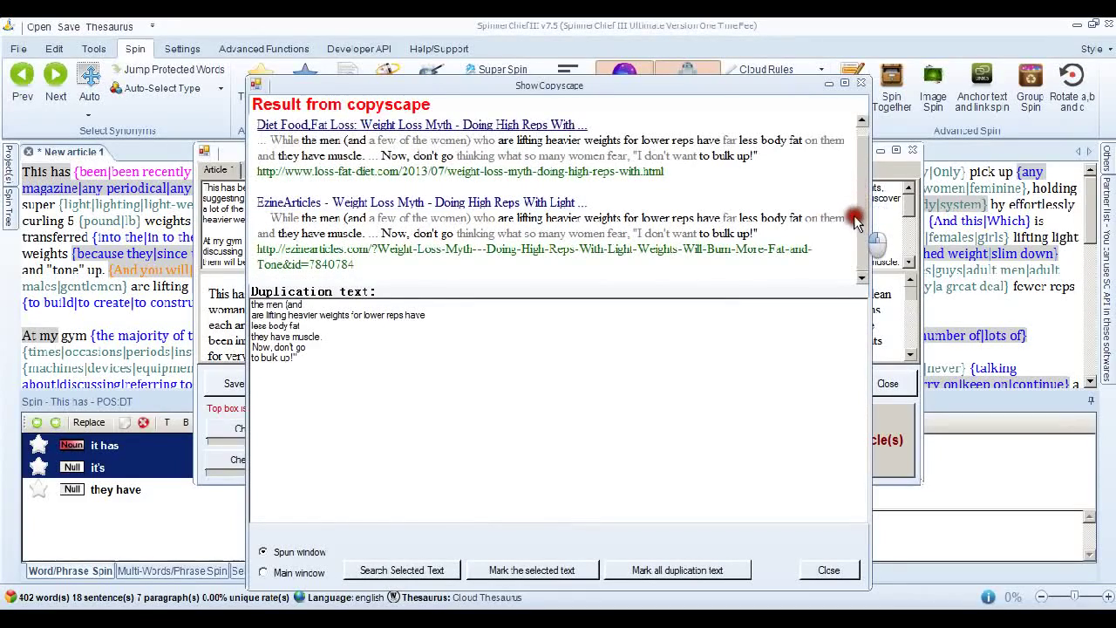
scroll(855, 192, "up", 1)
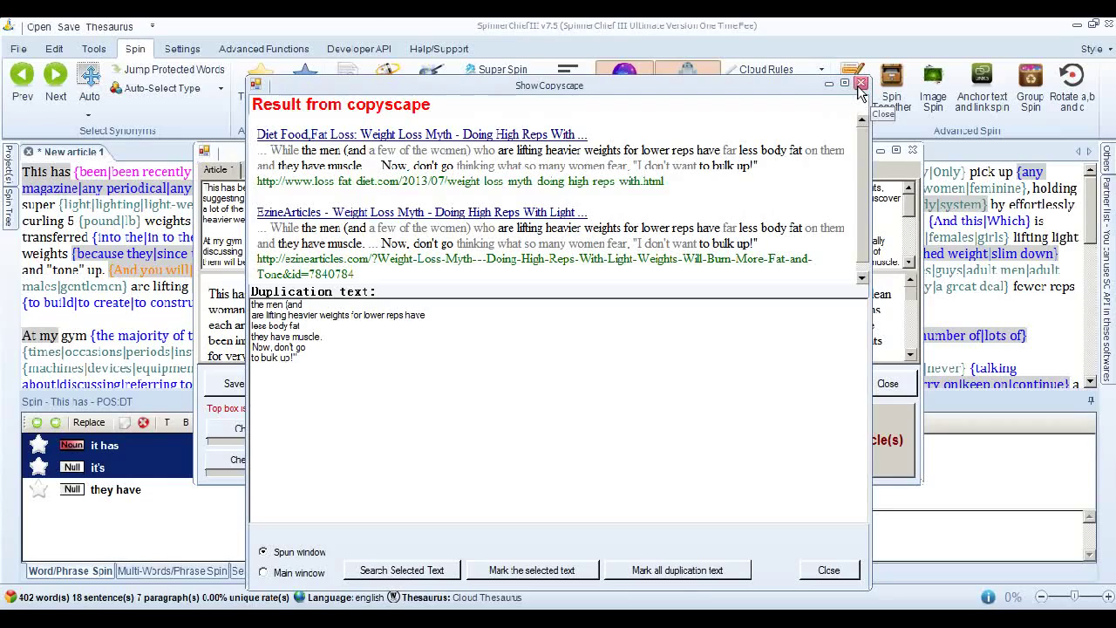
left_click(860, 85)
left_click(913, 150)
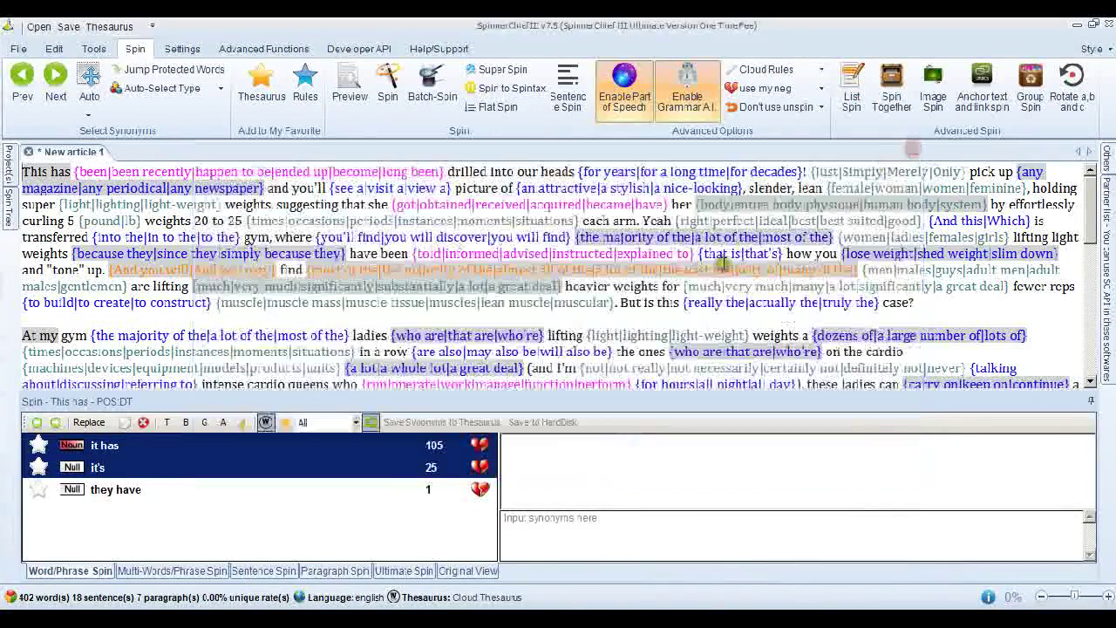
Replace the entire spun text with the original weight-lifting article again
left_click(682, 302)
key("ctrl+a")
key("ctrl+v")
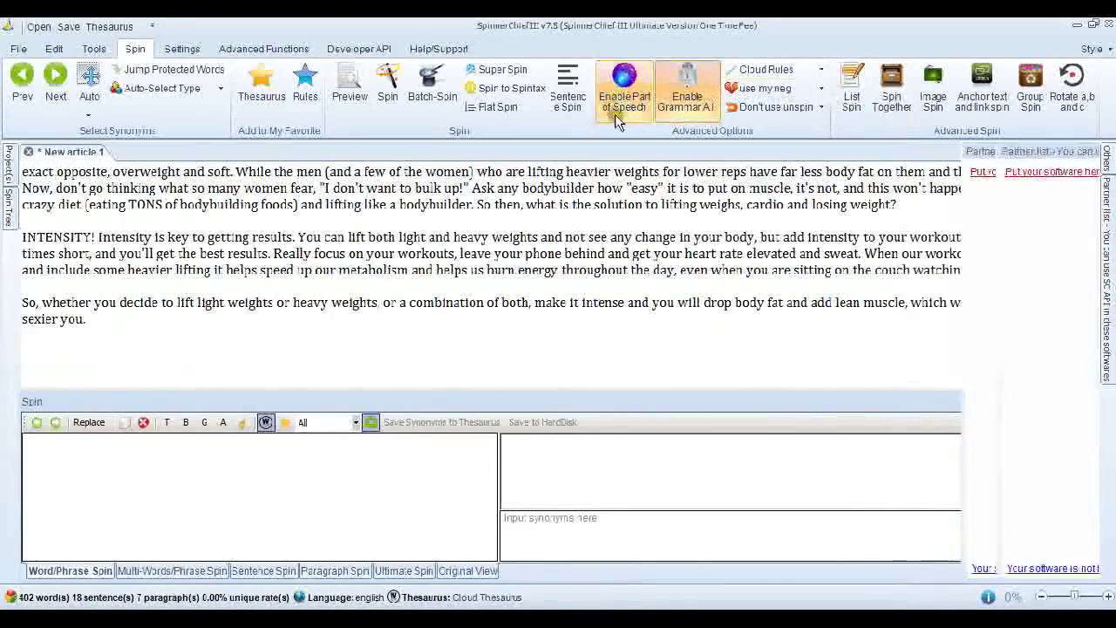
Super Spin the weight-lifting article at the balanced setting, with "Eliminate duplicate synonyms" disabled and duplicate-sentence elimination method 1 selected
left_click(502, 70)
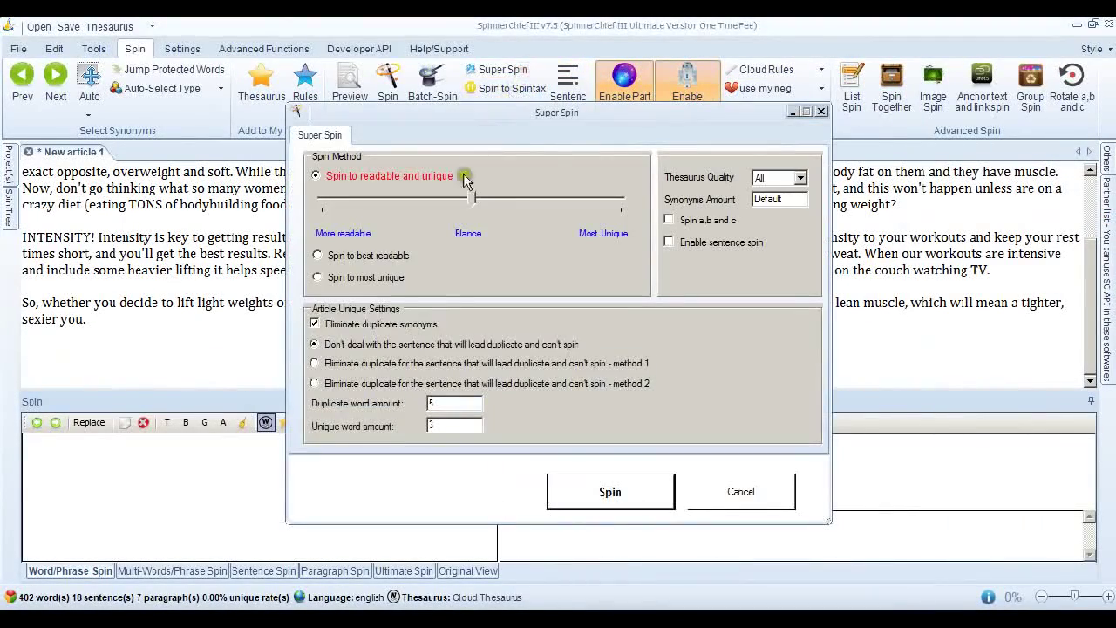
left_click(315, 324)
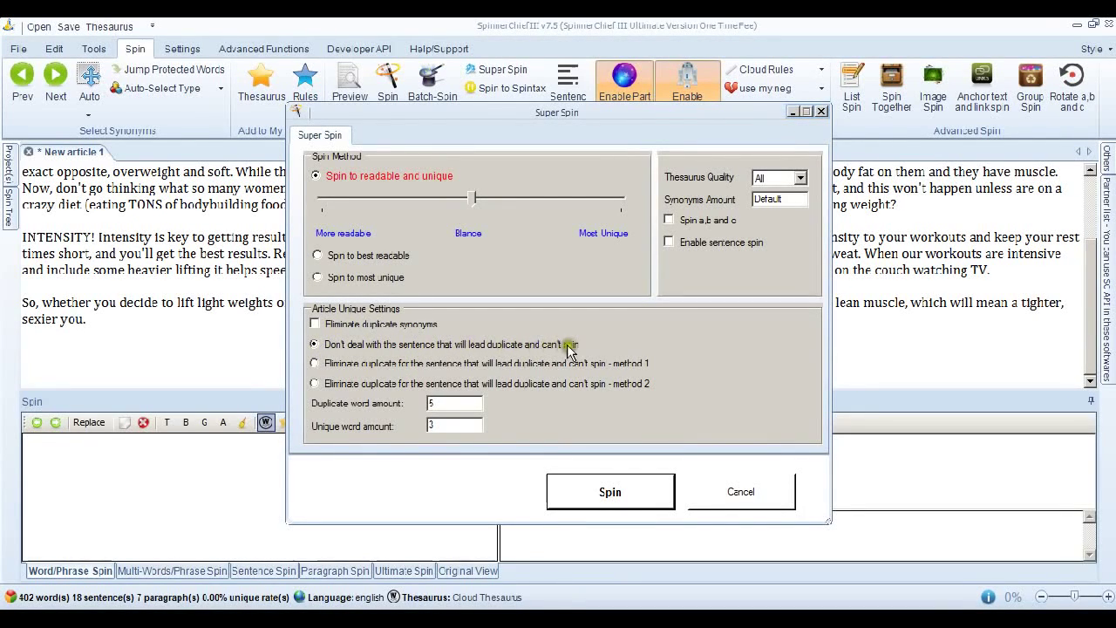
left_click(313, 363)
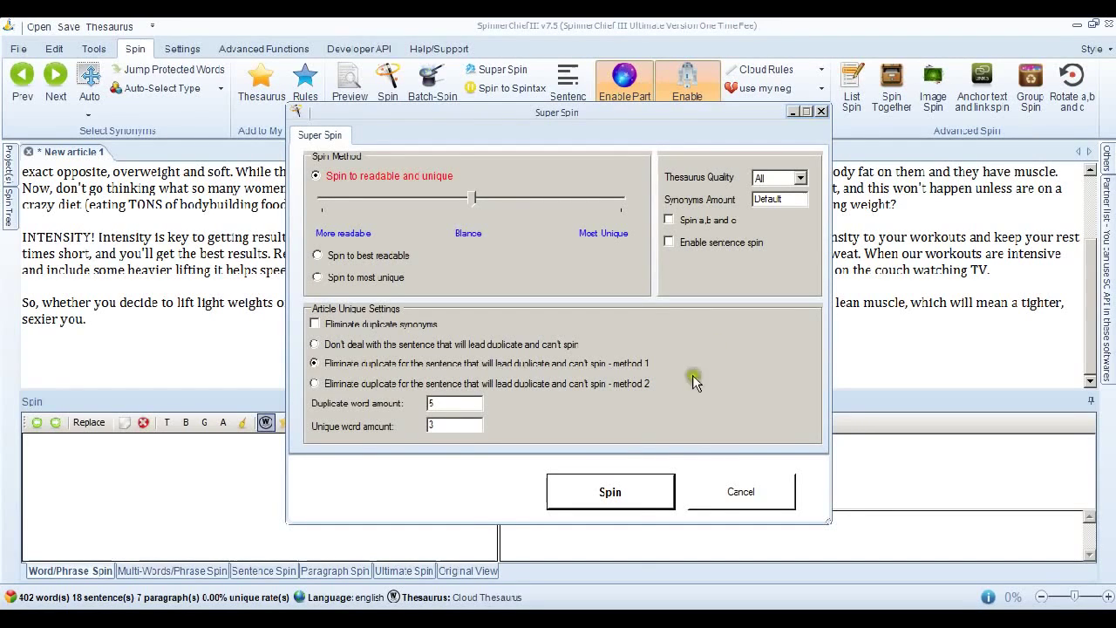
left_click(629, 499)
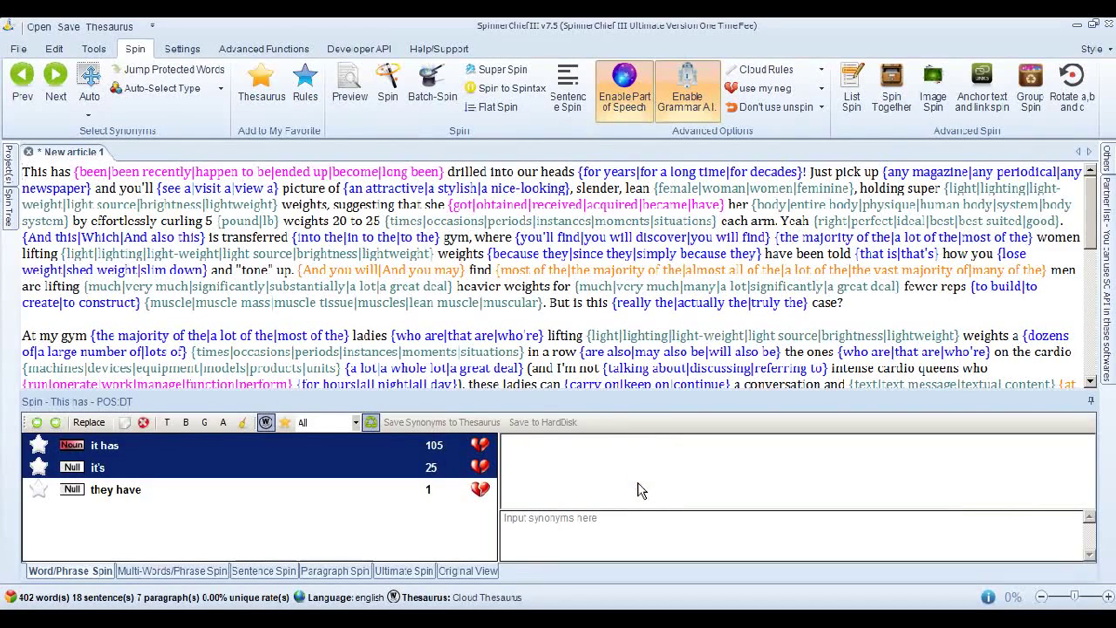
left_click(638, 480)
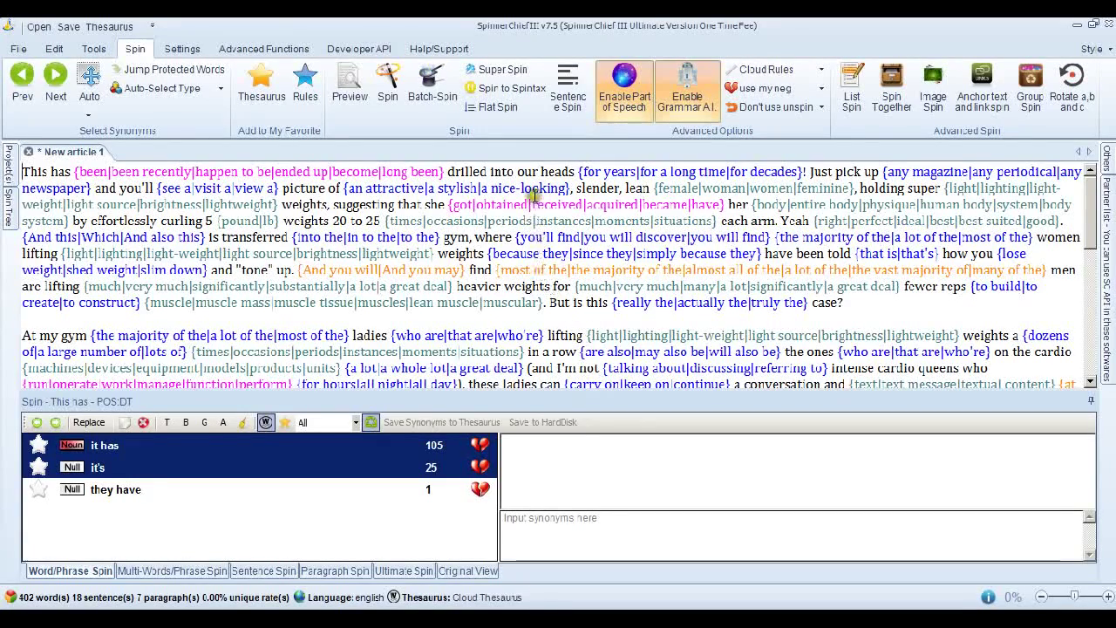
Generate one article from the text spun with elimination method 1 and check it for duplicates with Copyscape
left_click(381, 101)
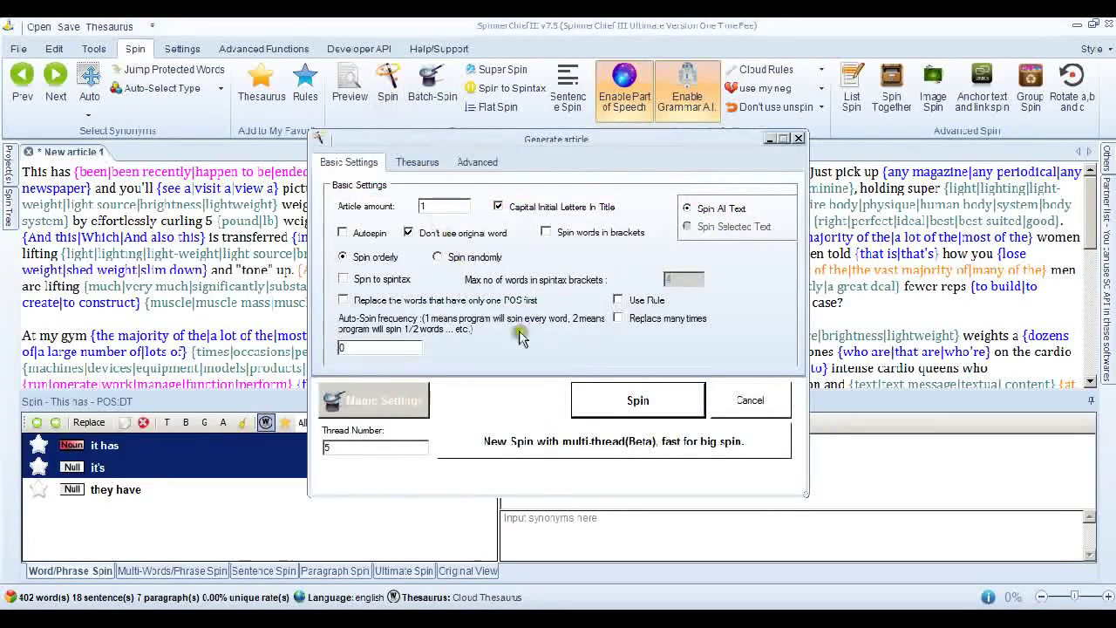
left_click(634, 405)
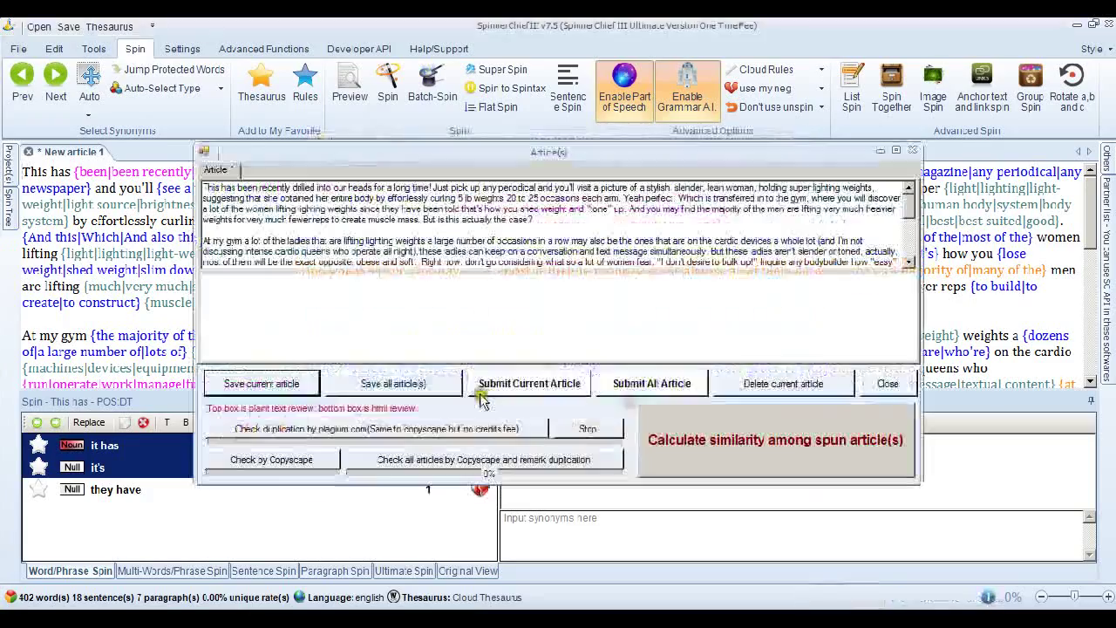
left_click(309, 464)
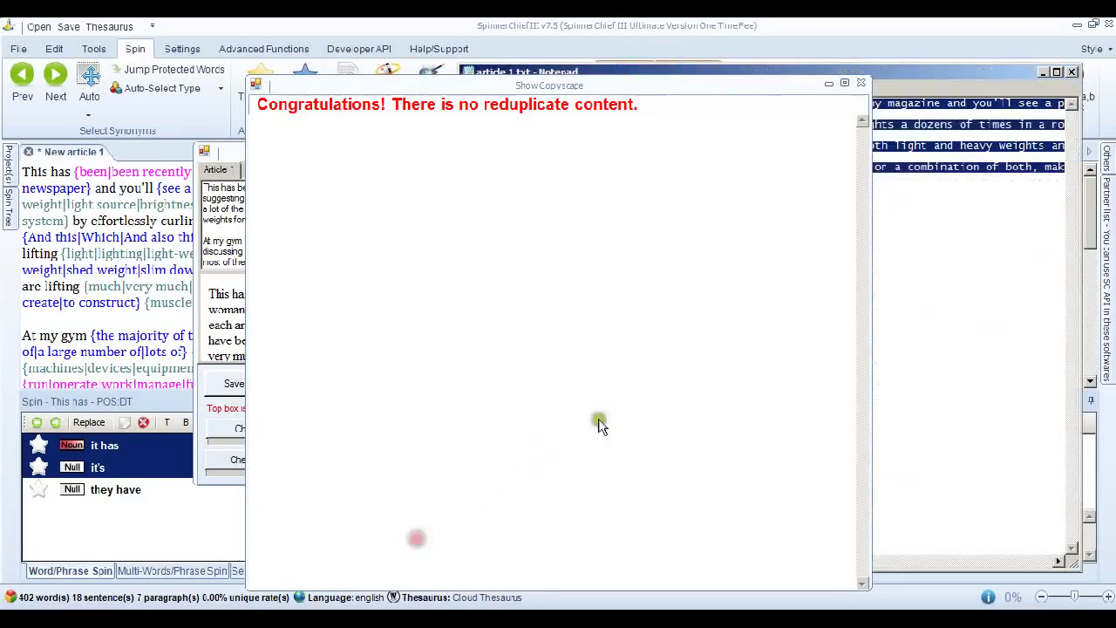
left_click(860, 83)
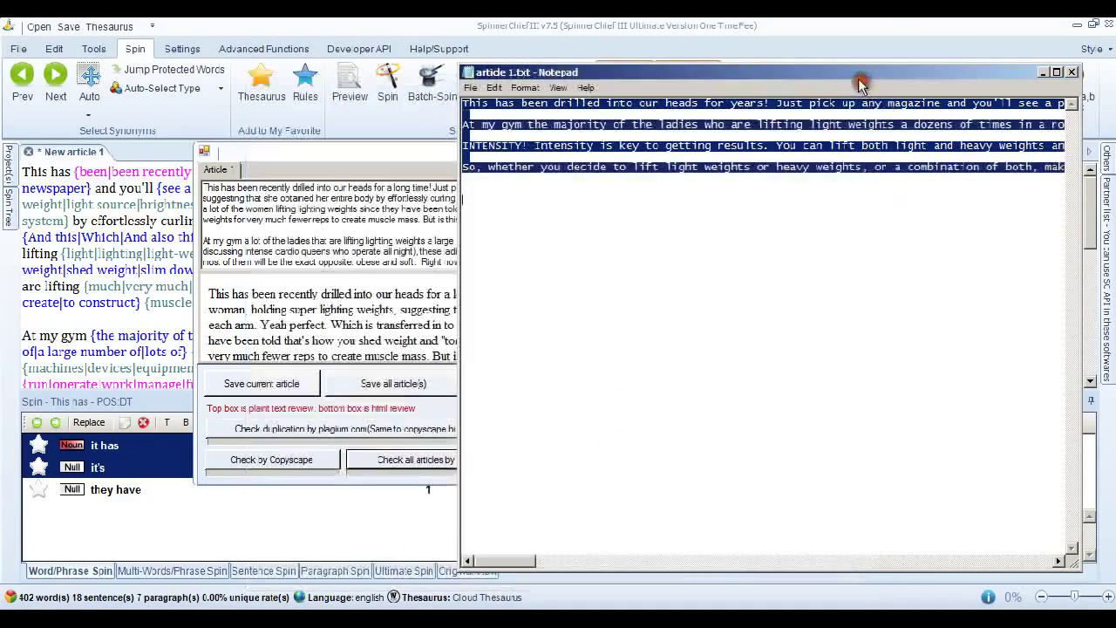
Enable word wrap in article 1.txt, highlight the sentence starting "While the men (and a few of the women)", and close the generated article
left_click_drag(860, 83, 645, 85)
left_click(305, 101)
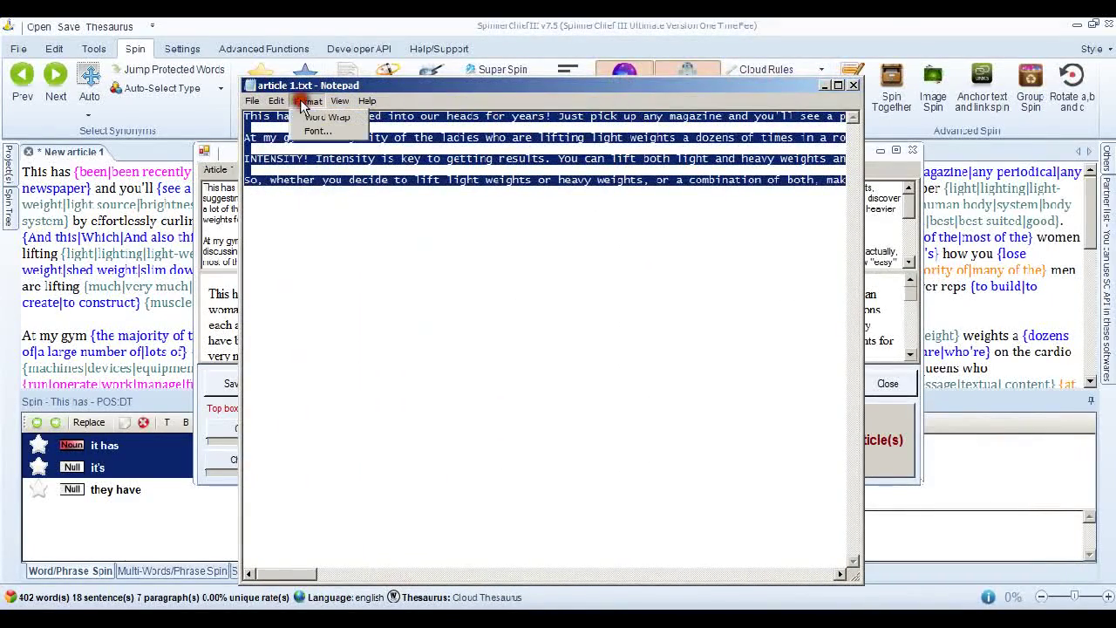
left_click(318, 117)
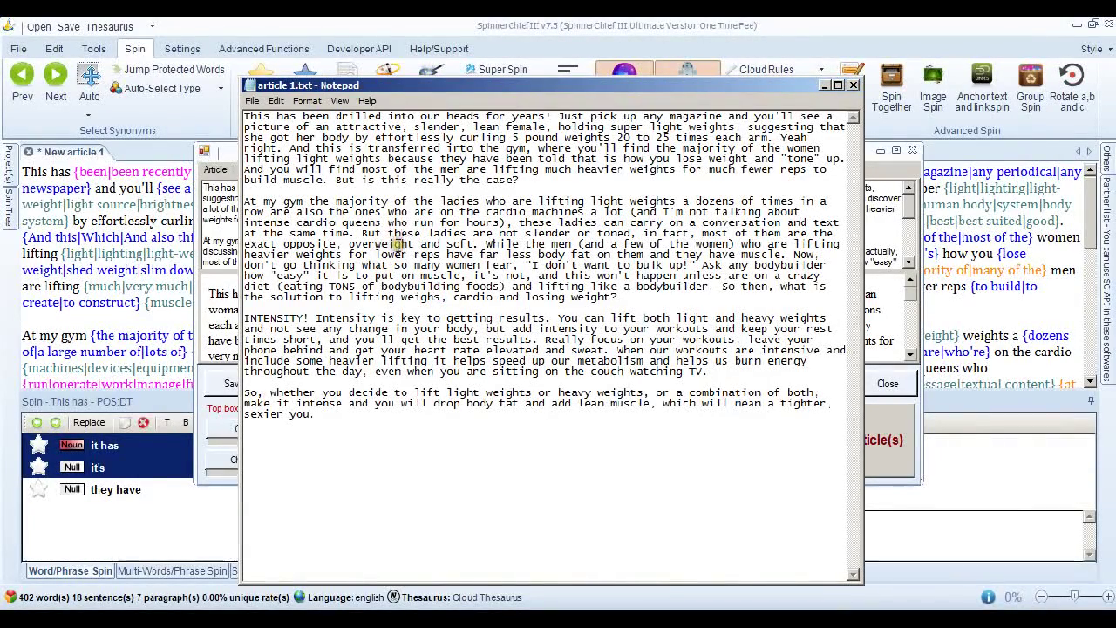
left_click(482, 241)
left_click_drag(482, 241, 783, 254)
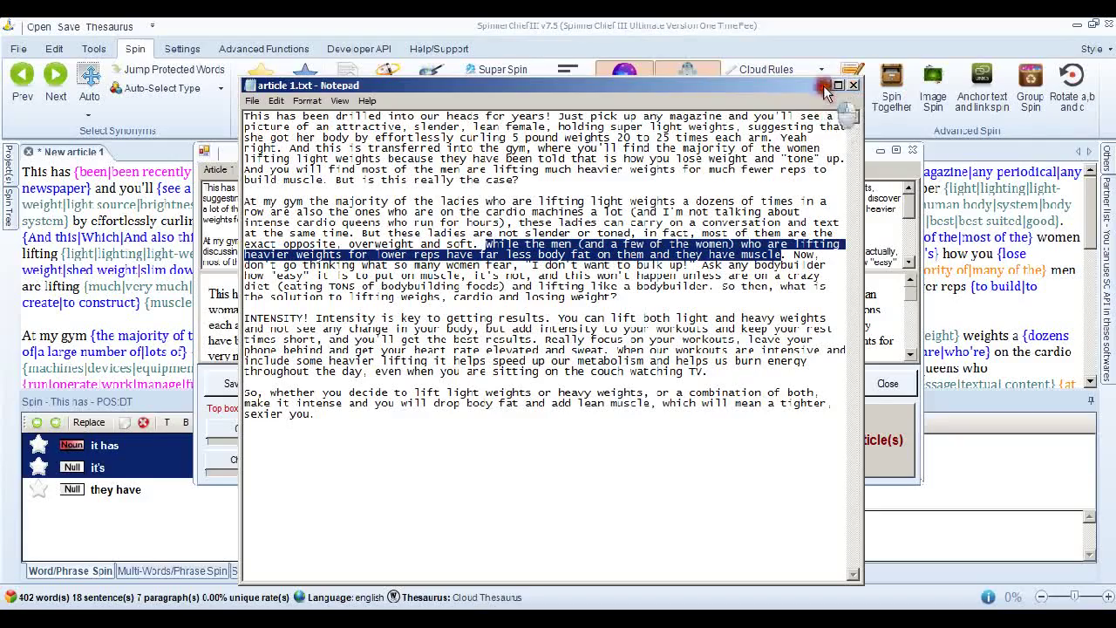
left_click(849, 86)
left_click_drag(743, 162, 729, 130)
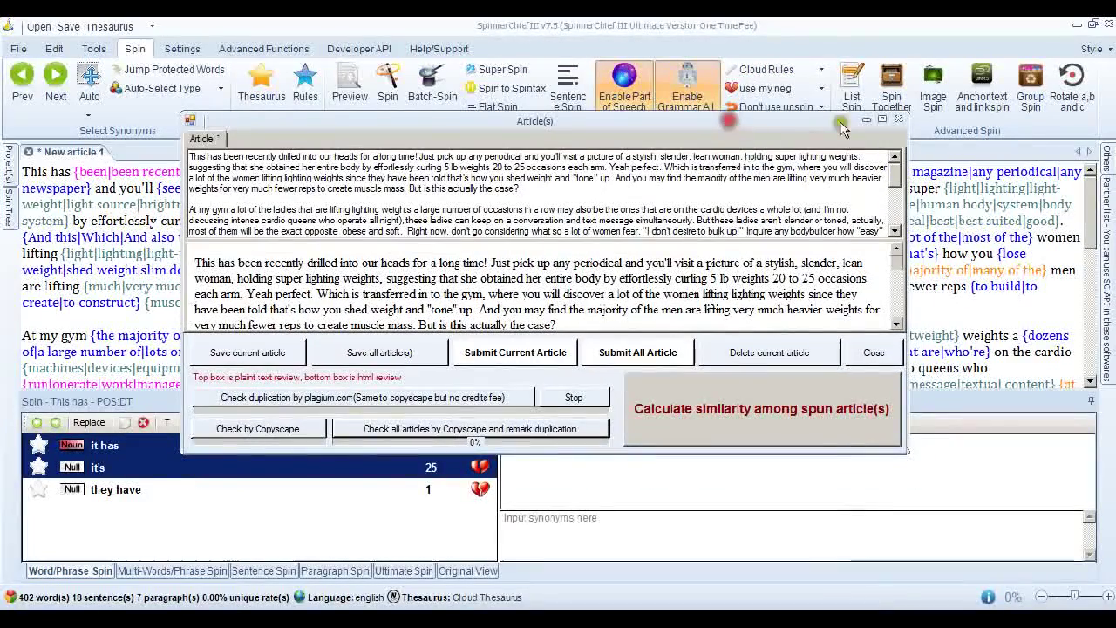
left_click(899, 123)
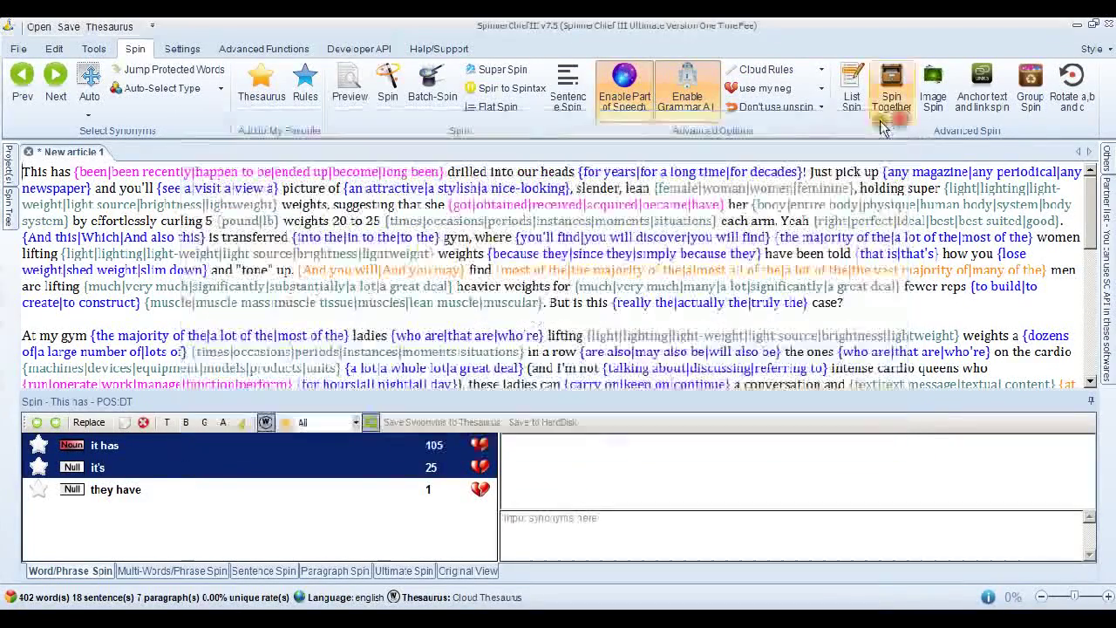
Reopen the Super Spin settings, try duplicate-sentence elimination method 2, and switch back to method 1
left_click(497, 70)
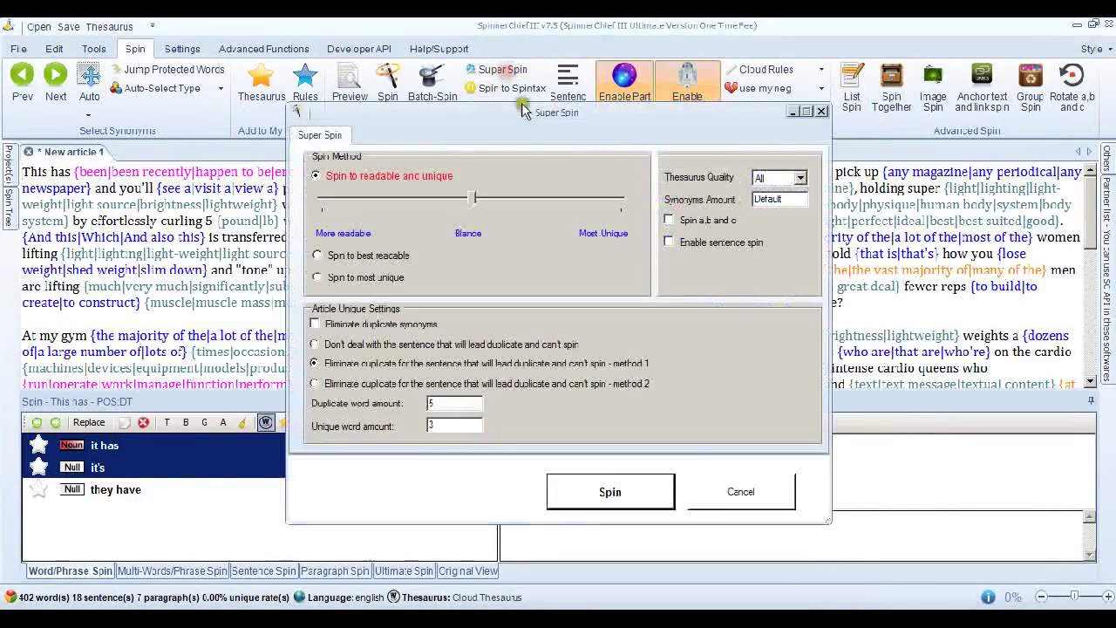
left_click(315, 386)
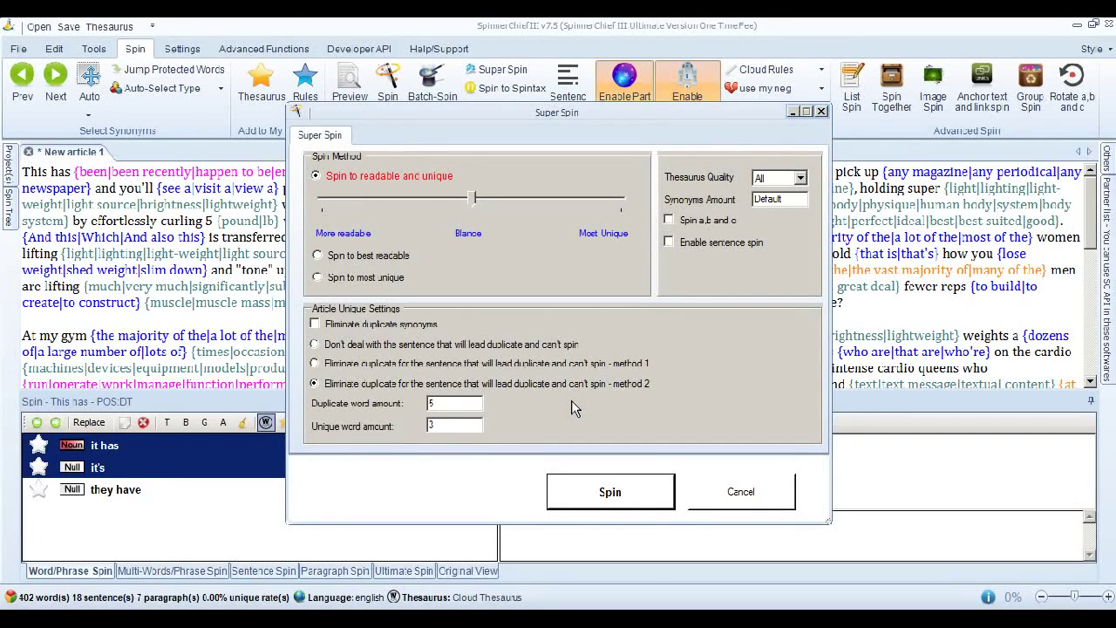
left_click(314, 363)
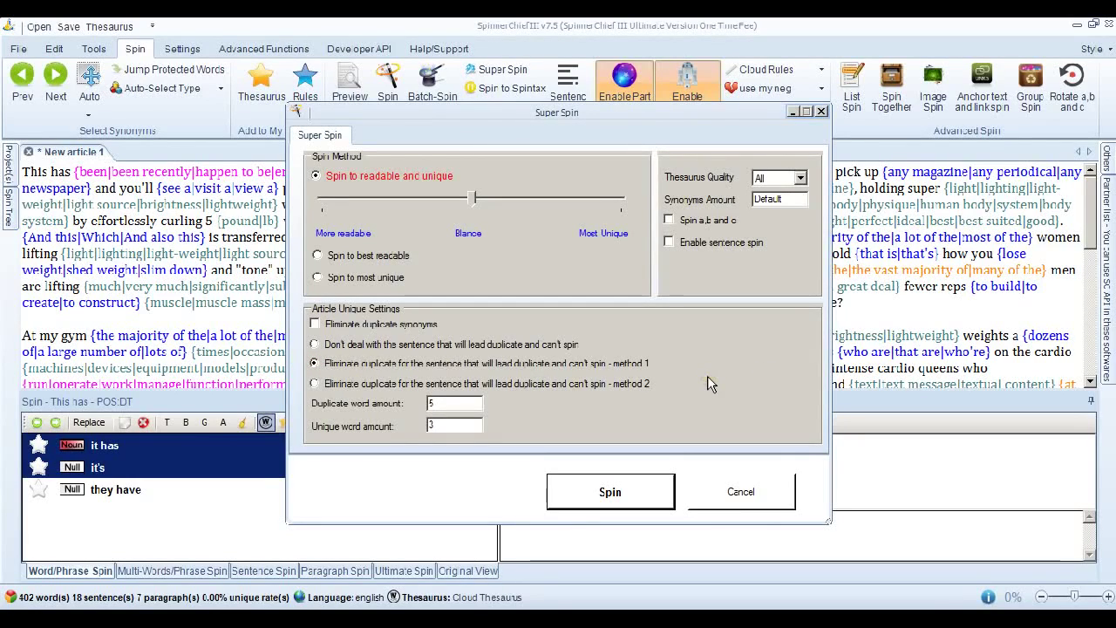